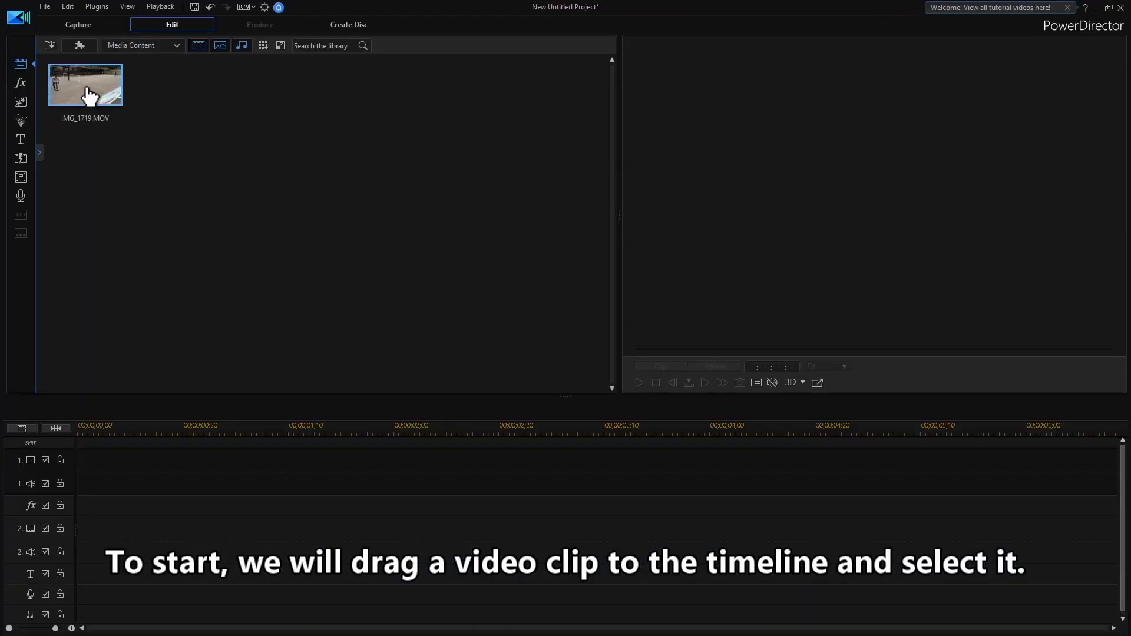
Step: Place IMG_1719.MOV at the start of video track 1 and open the clip in the Motion Tracker
drag(89, 93, 74, 470)
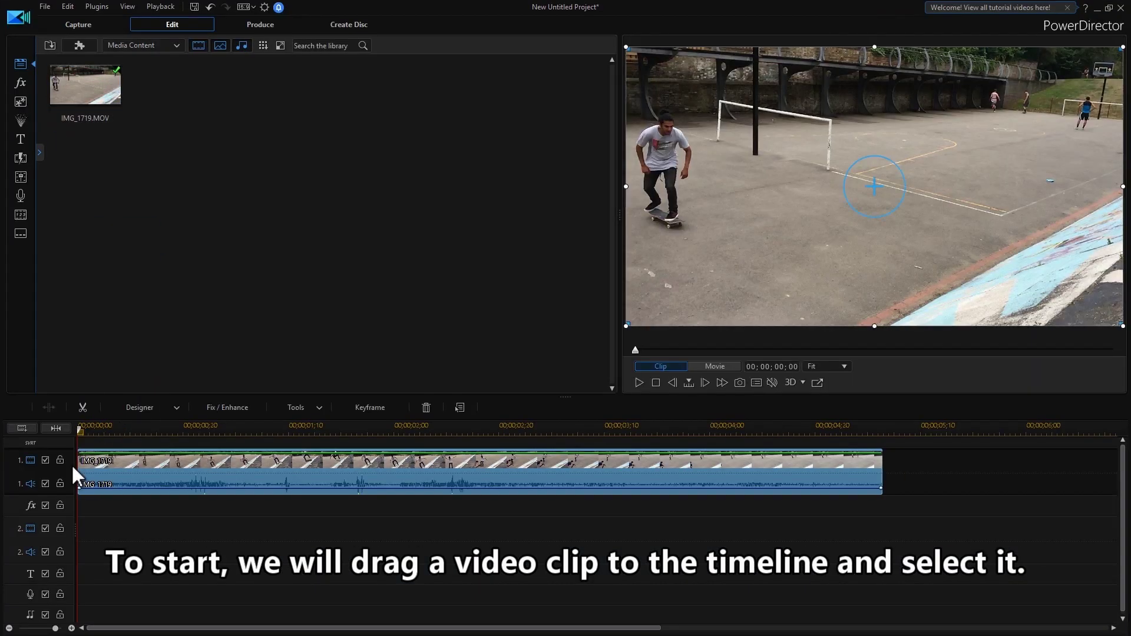
click(314, 409)
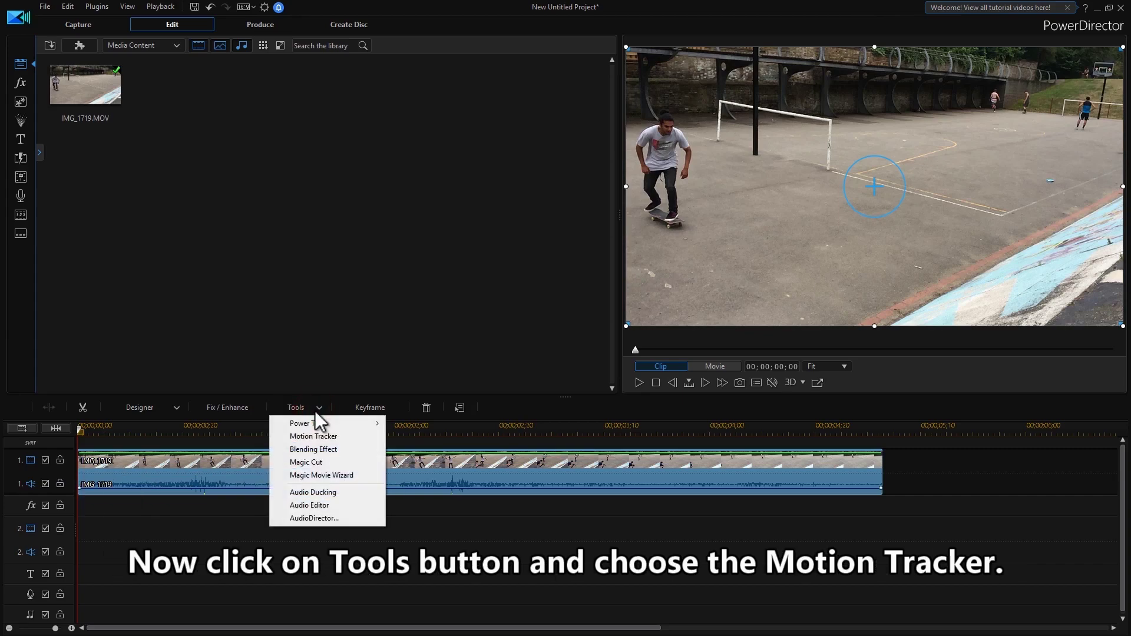
click(347, 436)
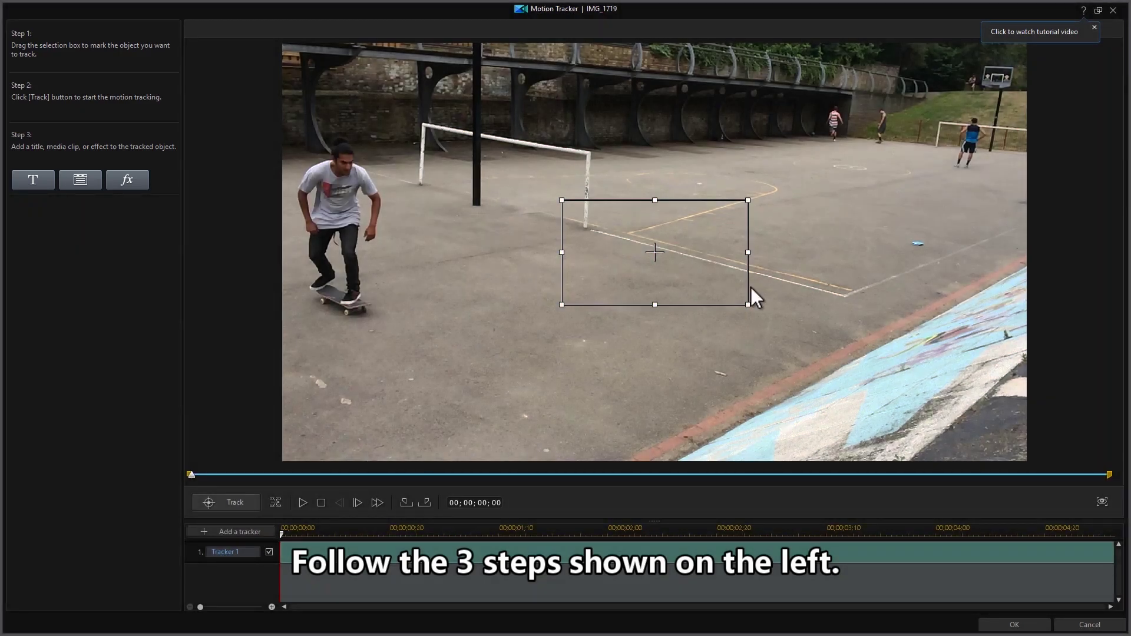
Step: Fit the selection box around the whole skateboarder and track his motion
drag(717, 248, 403, 177)
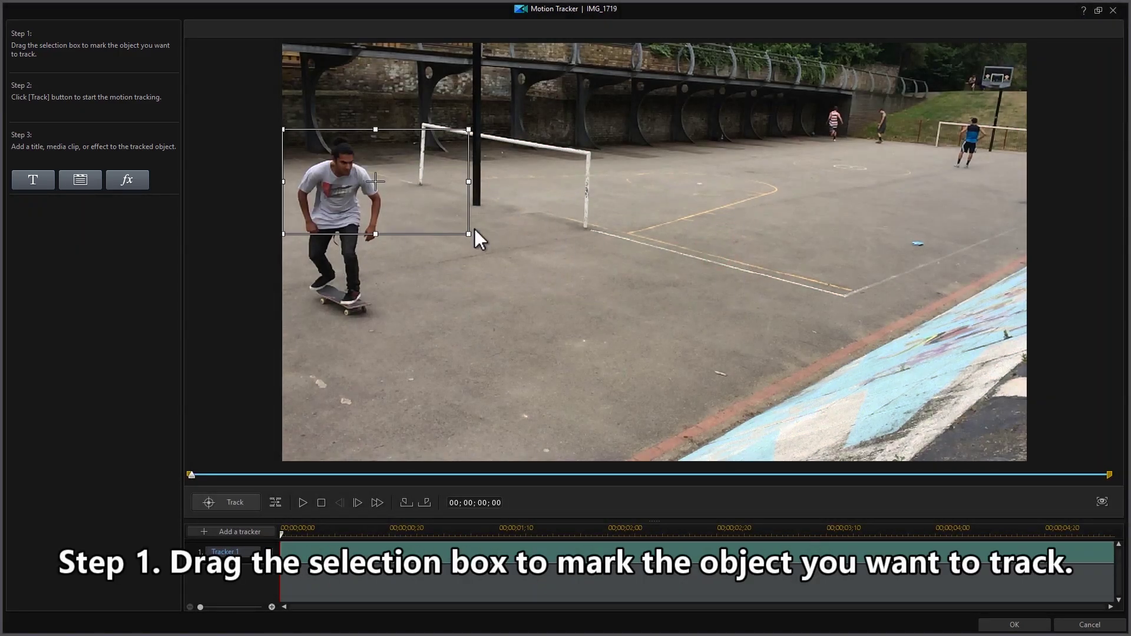
drag(467, 234, 422, 328)
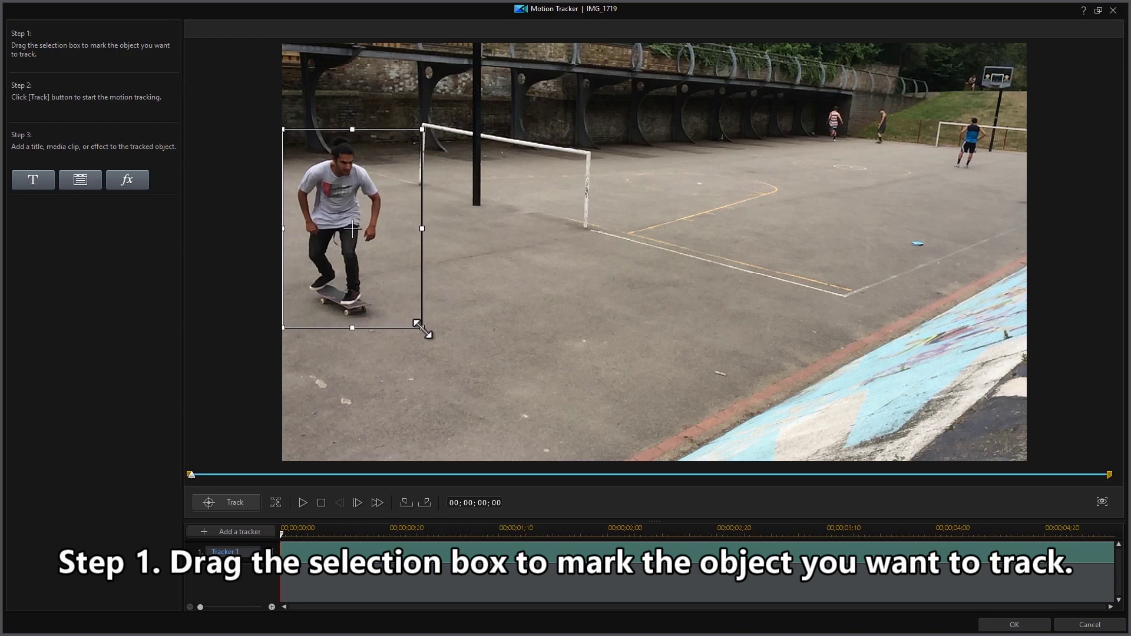
click(251, 501)
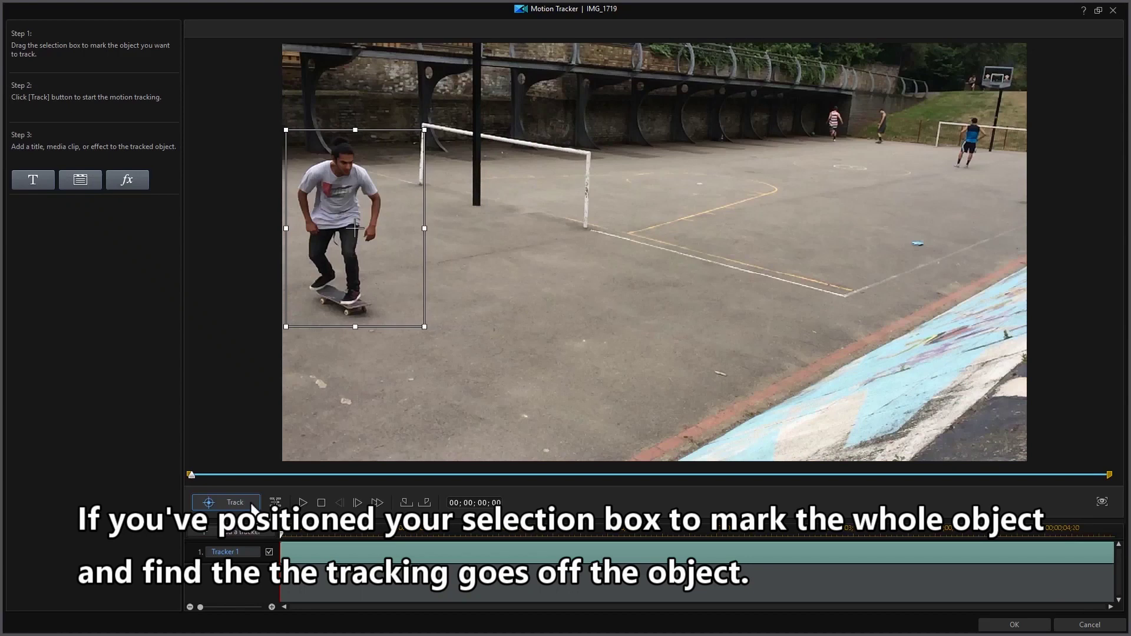
Step: Shrink the selection box to cover only the skateboarder's grey shirt and track the motion again
drag(424, 129, 366, 172)
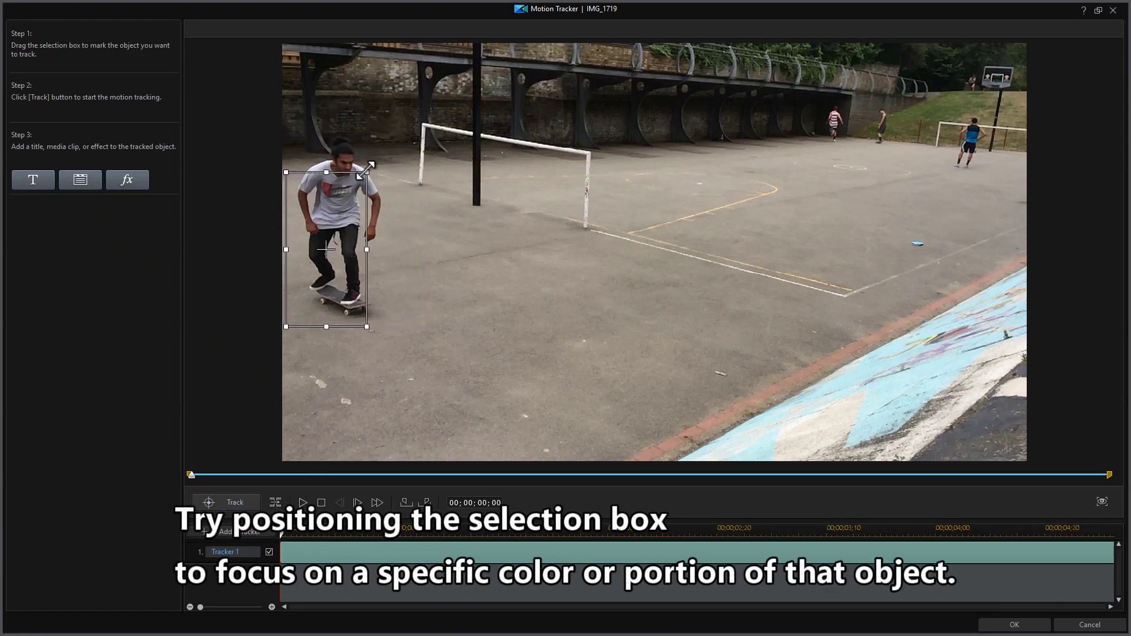
drag(287, 326, 304, 241)
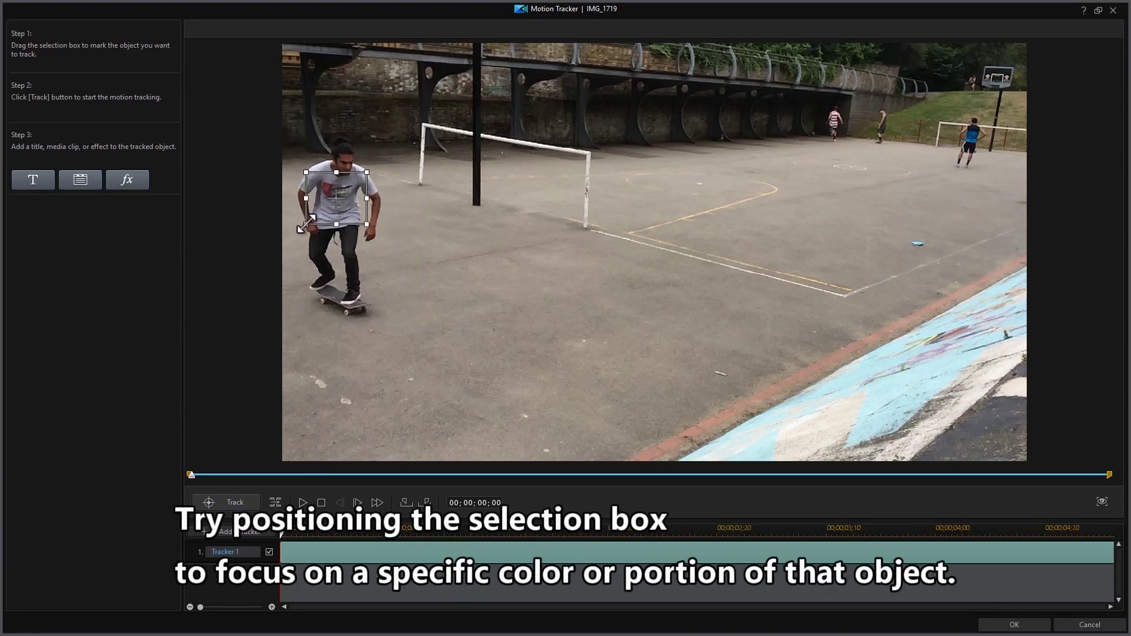
click(252, 498)
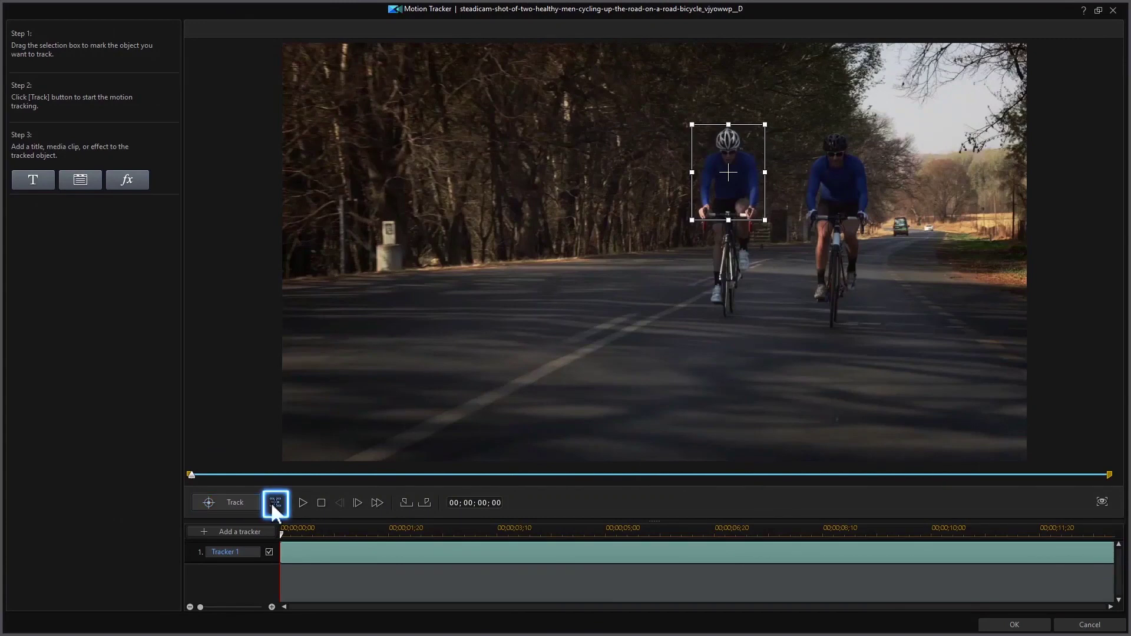
Step: Track the cyclist in the white helmet one frame at a time over several frames
click(275, 502)
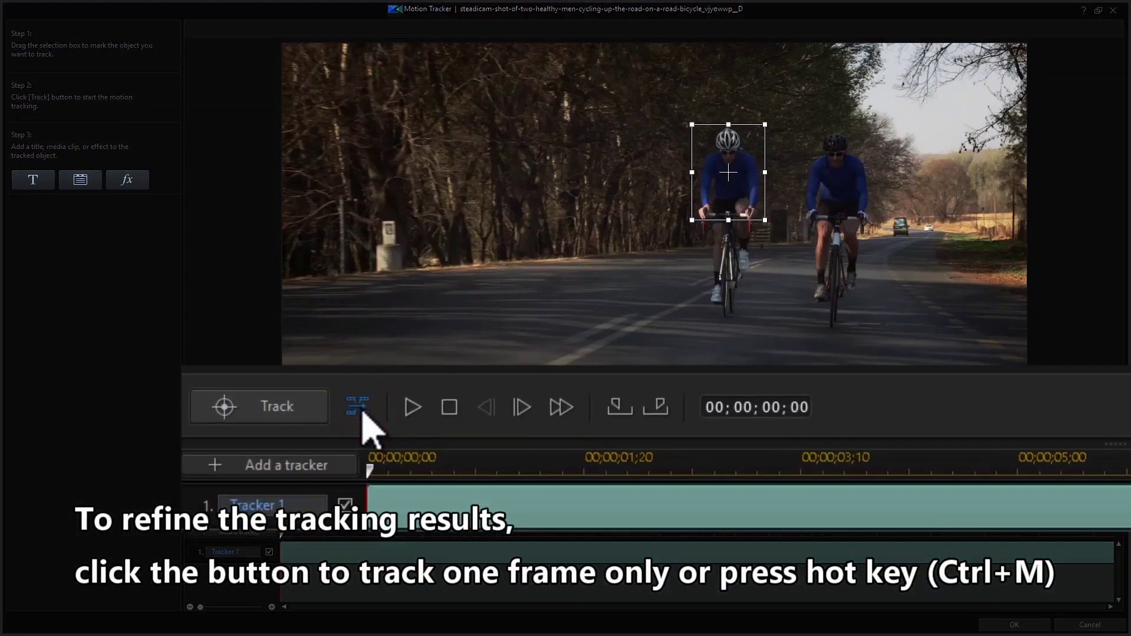
click(363, 413)
click(362, 412)
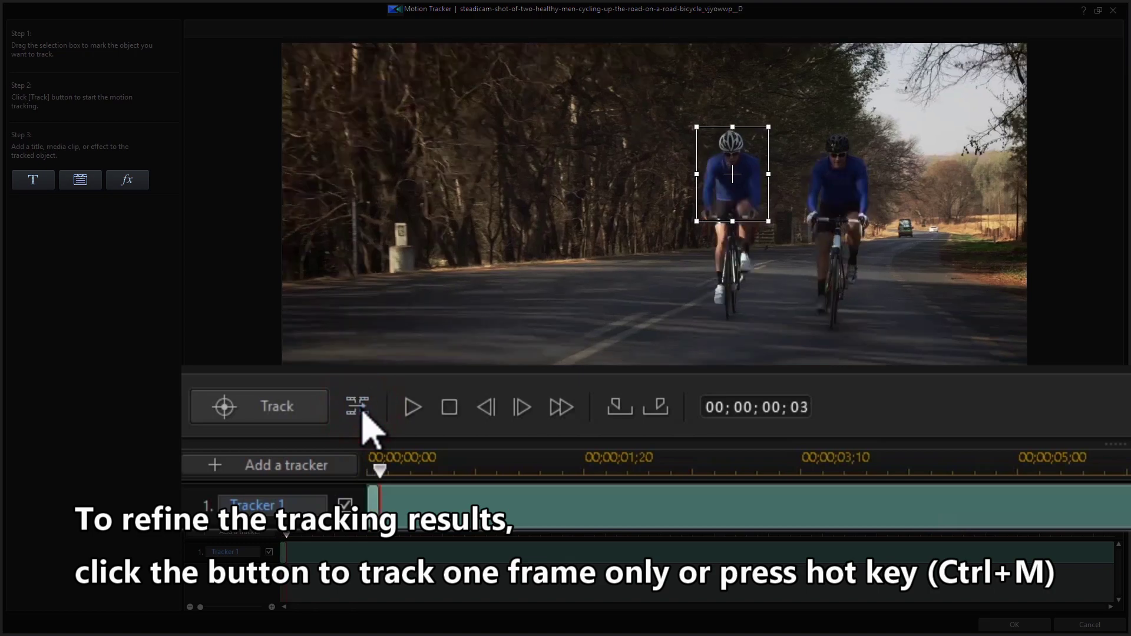
click(362, 412)
click(363, 412)
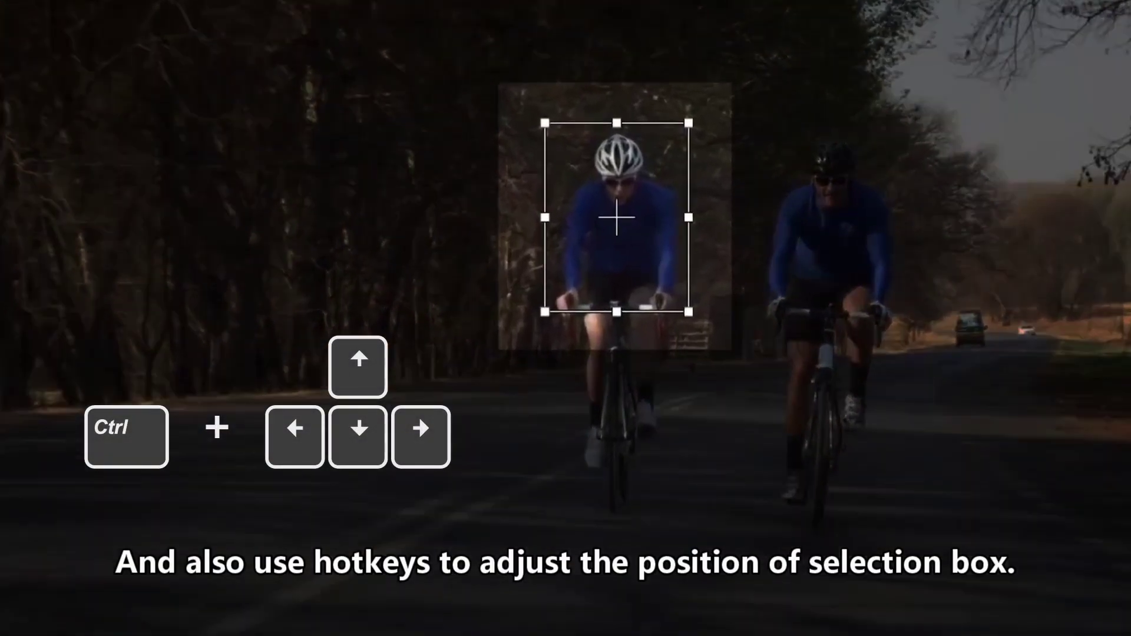
Step: Nudge the cyclist's selection box two steps up and back down, and two steps left and back right
key(ctrl+Up)
key(ctrl+Up)
key(ctrl+Down)
key(ctrl+Down)
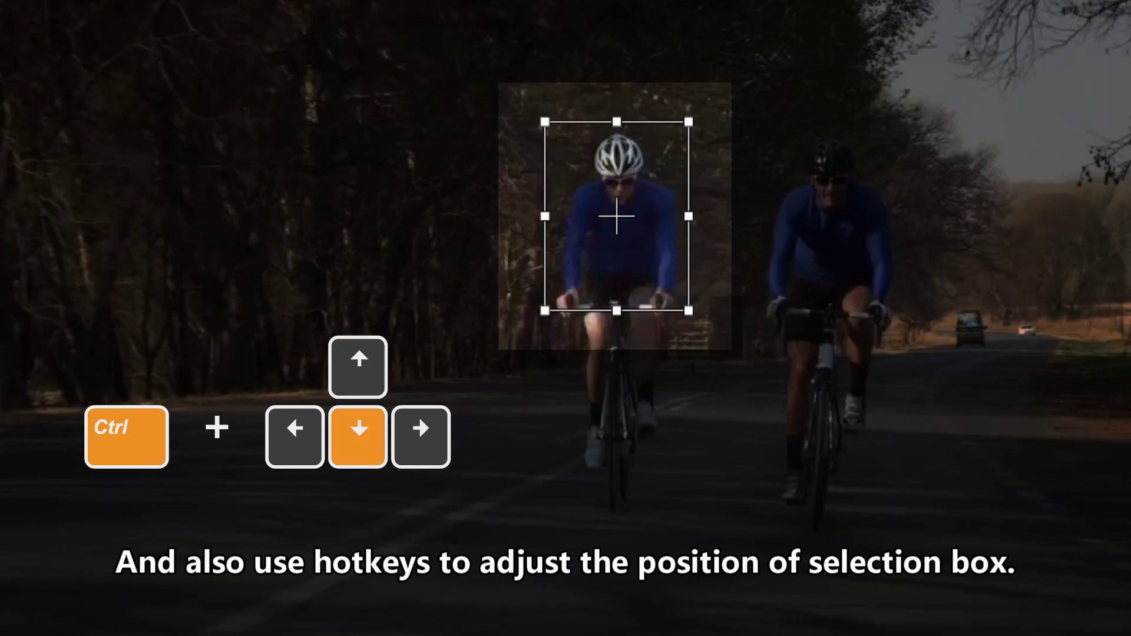
key(ctrl+Left)
key(ctrl+Left)
key(ctrl+Right)
key(ctrl+Right)
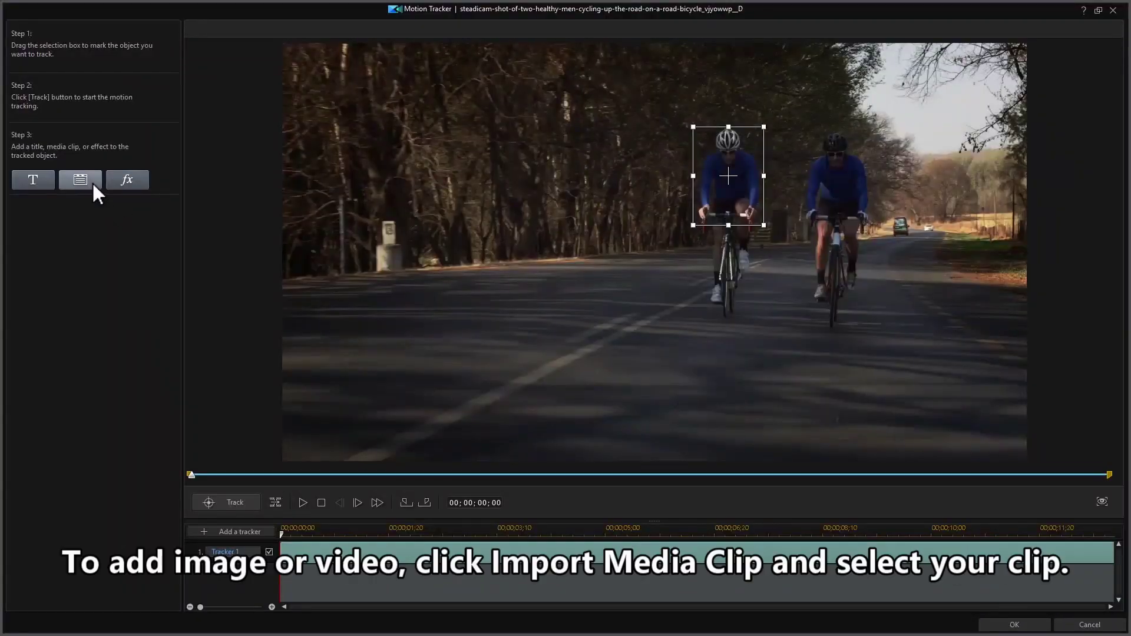
Step: Attach Logo.png from the hard drive's Picture folder to the tracked cyclist as a media clip
click(92, 182)
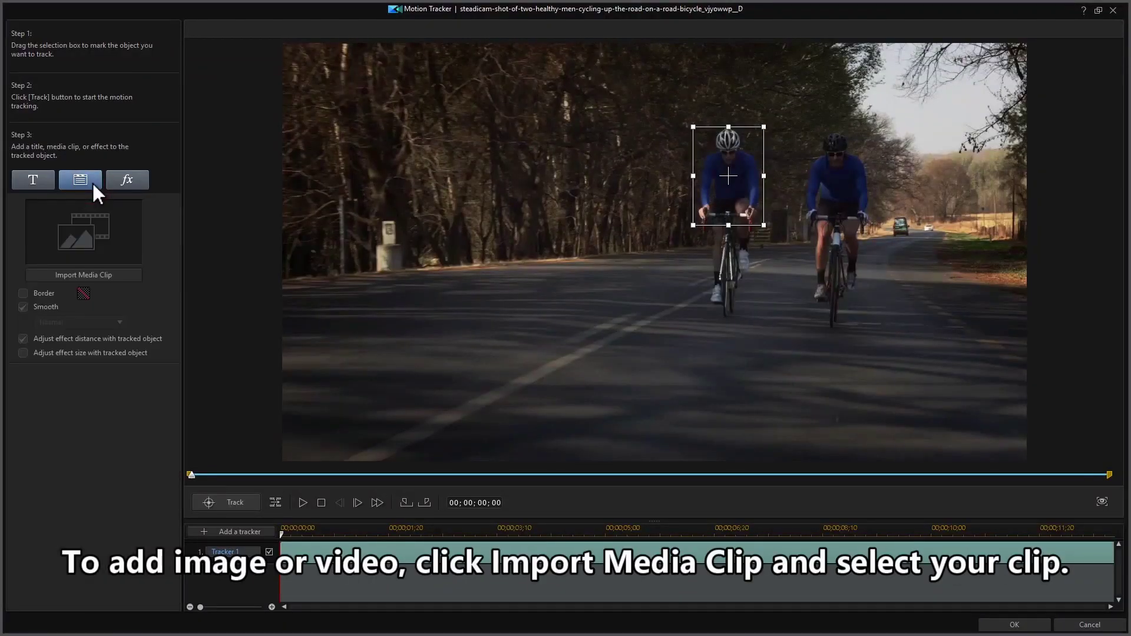
click(126, 270)
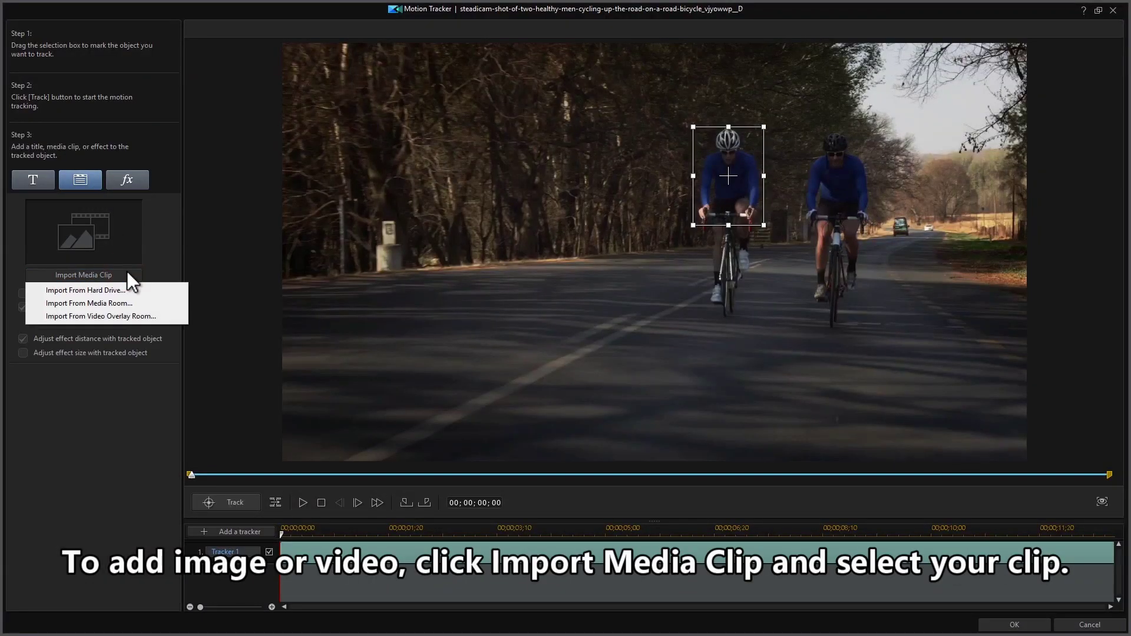
click(131, 288)
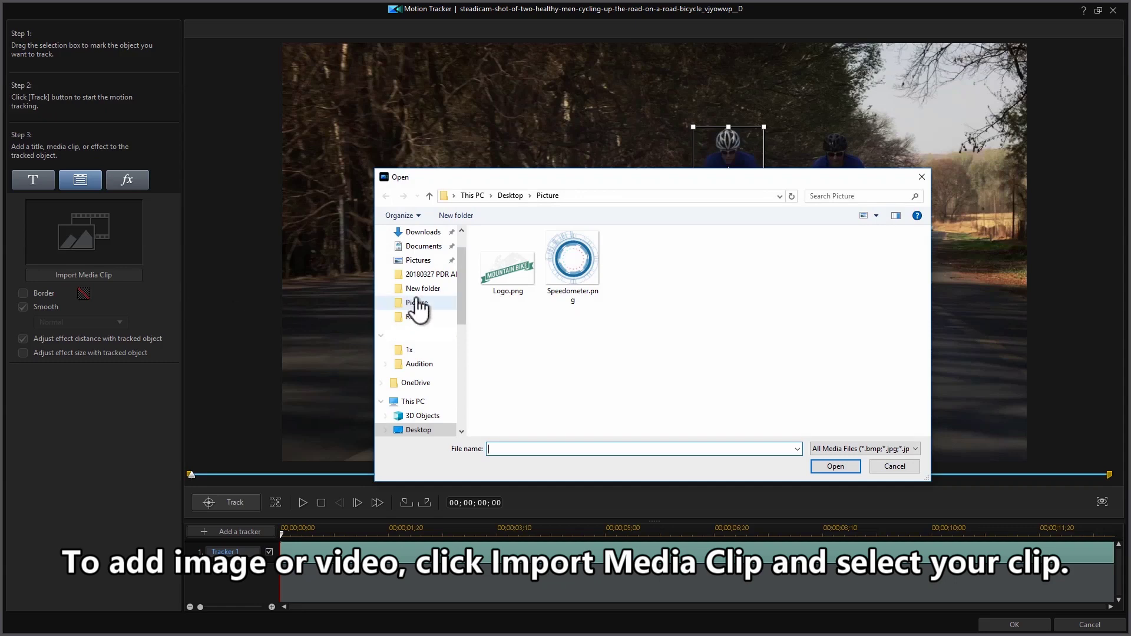
double_click(500, 265)
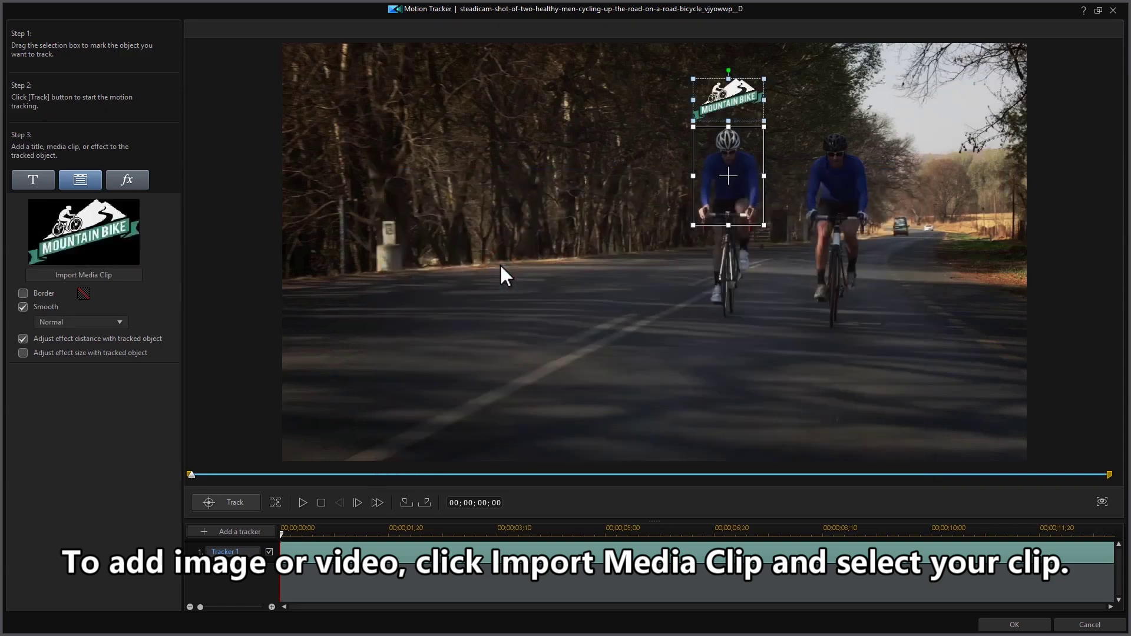
Step: Enlarge the Mountain Bike logo, place it just left of the tracked cyclist and play the result
drag(733, 103, 692, 218)
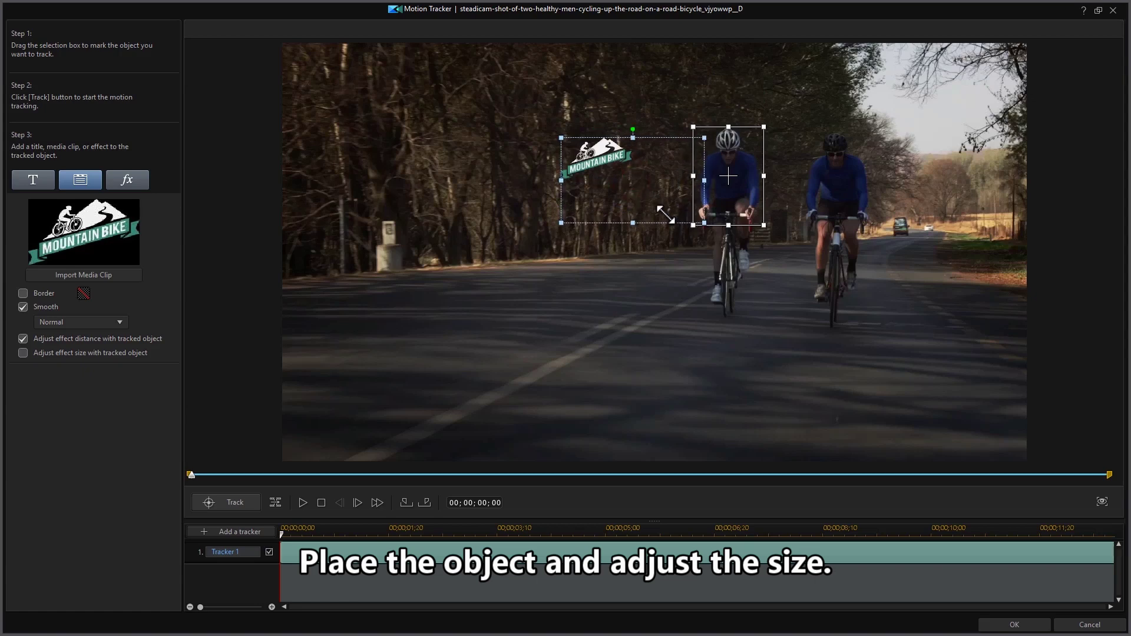
drag(642, 171, 629, 158)
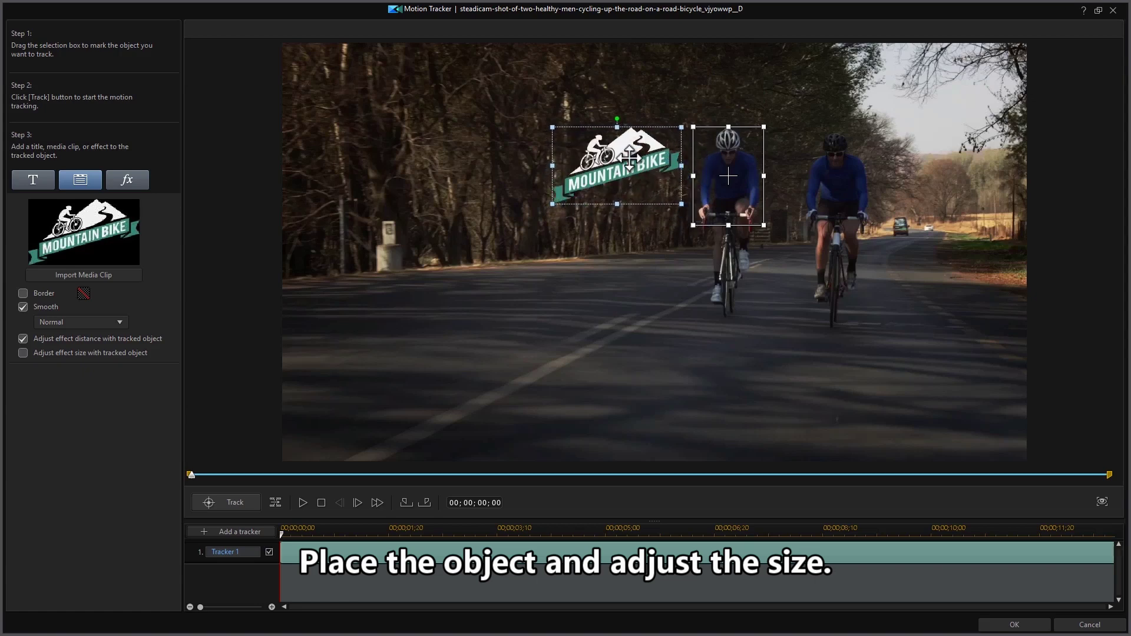
click(303, 502)
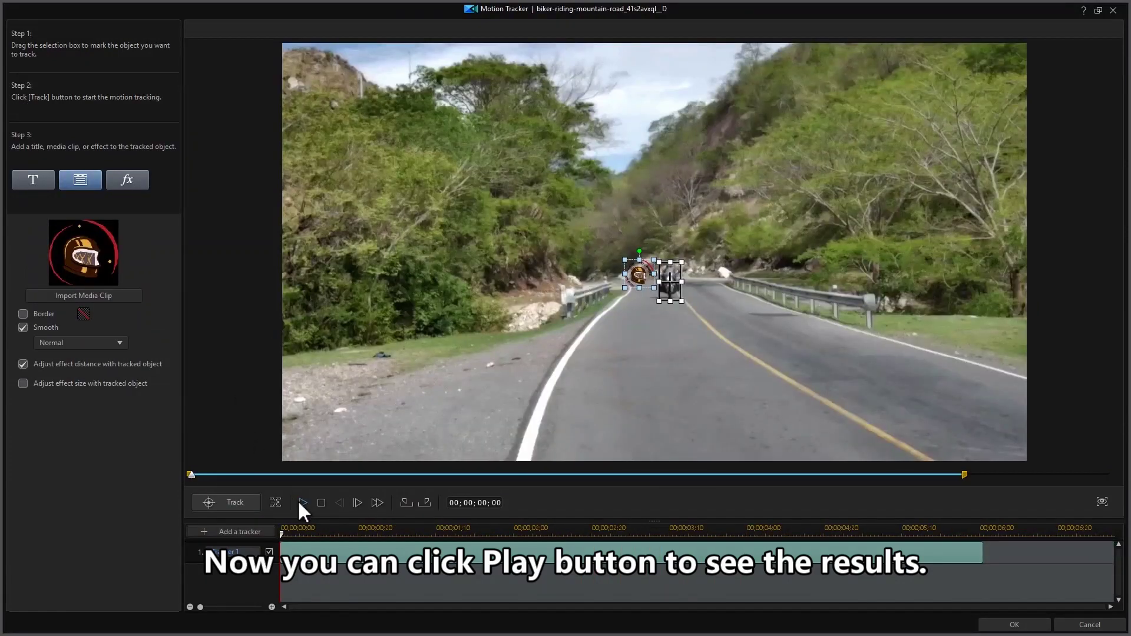
Step: Preview the helmet graphic following the motorcyclist, including with its size adjusted to the tracked object
click(300, 502)
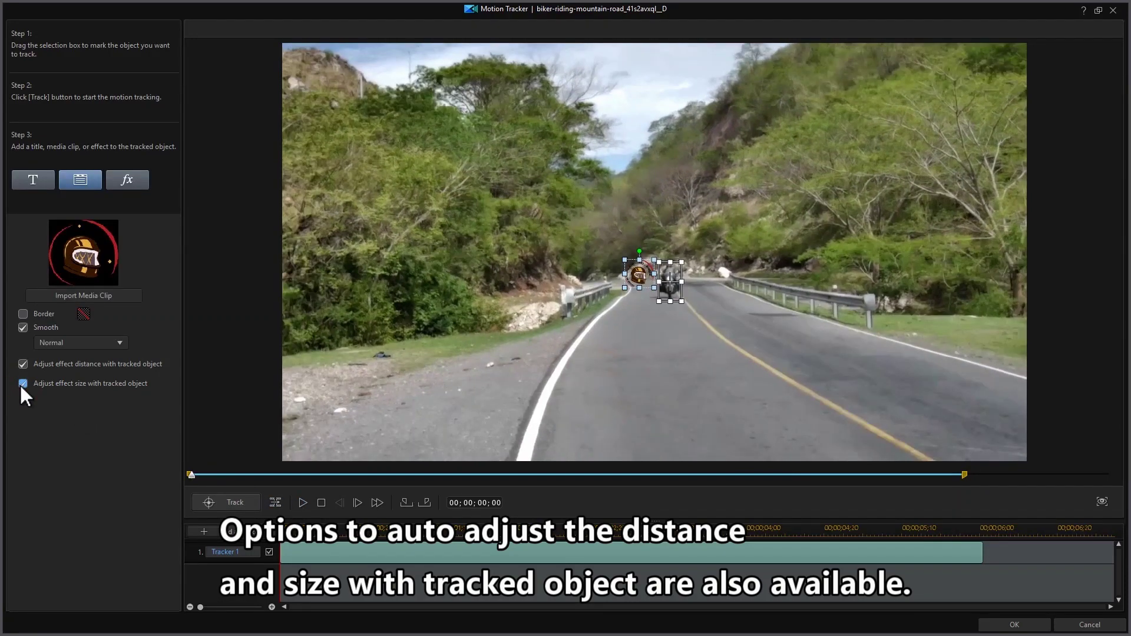
click(301, 501)
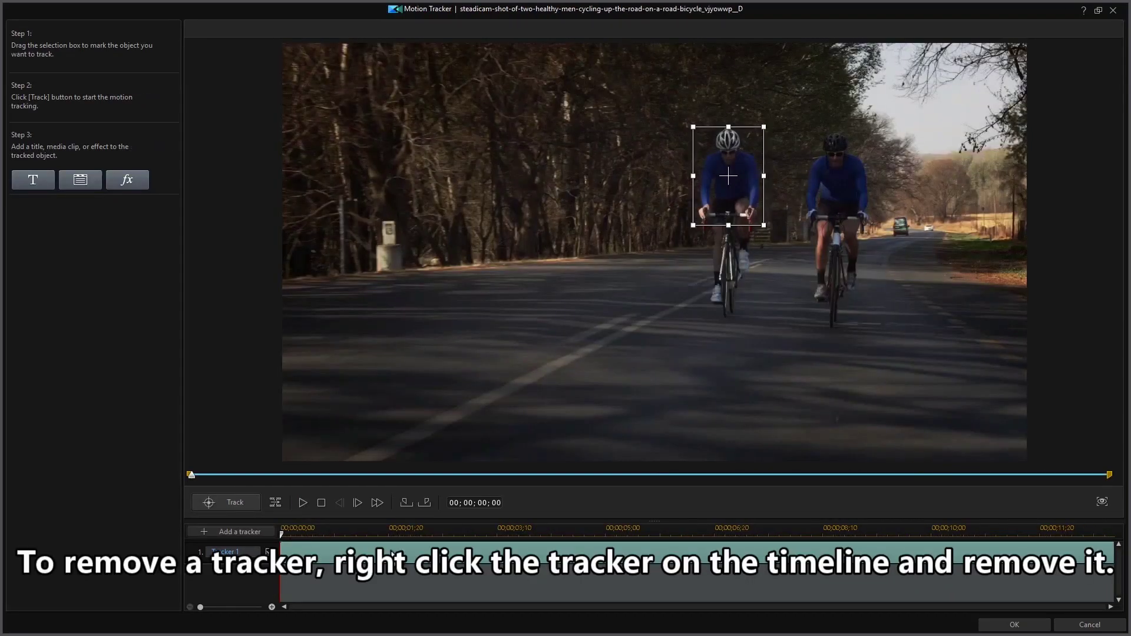
Step: Remove Tracker 1 from the cyclists clip
right_click(391, 554)
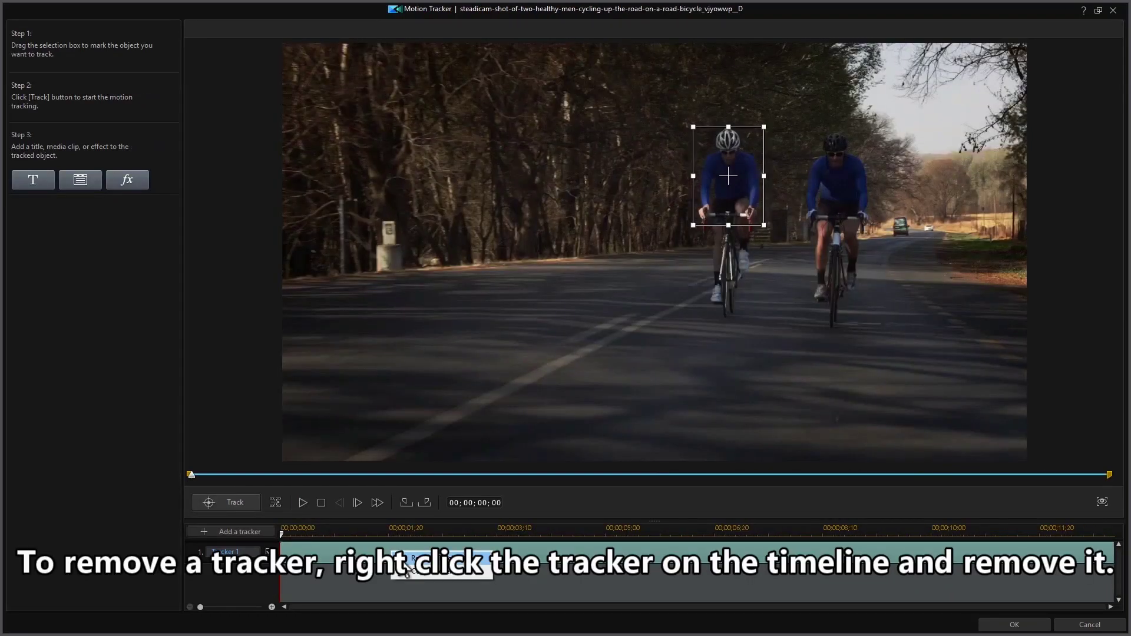
click(406, 563)
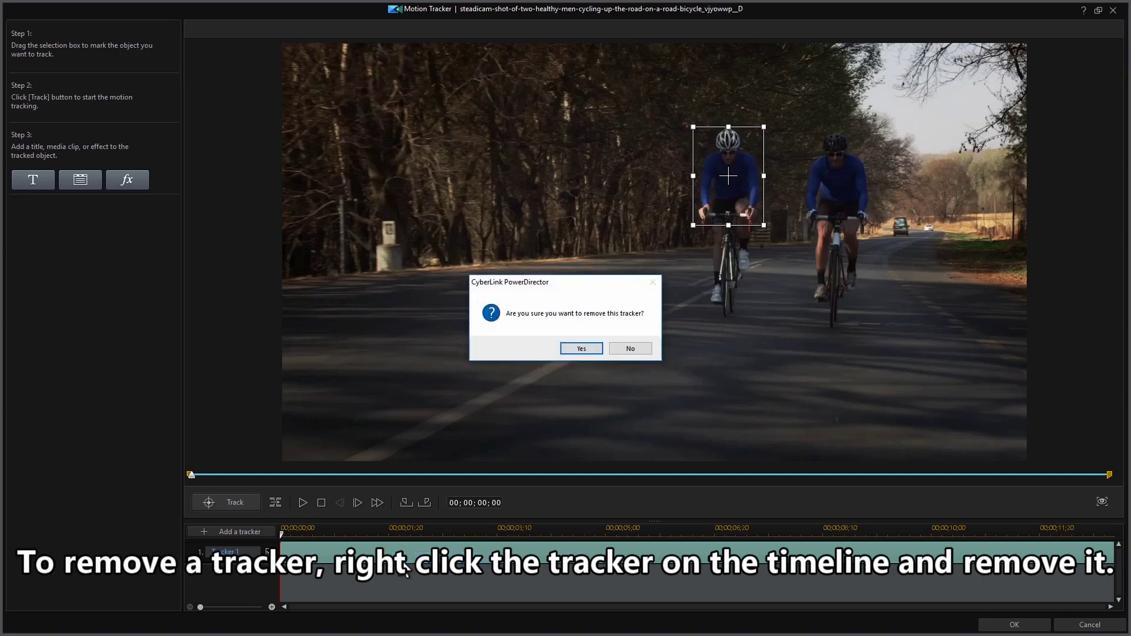
click(593, 350)
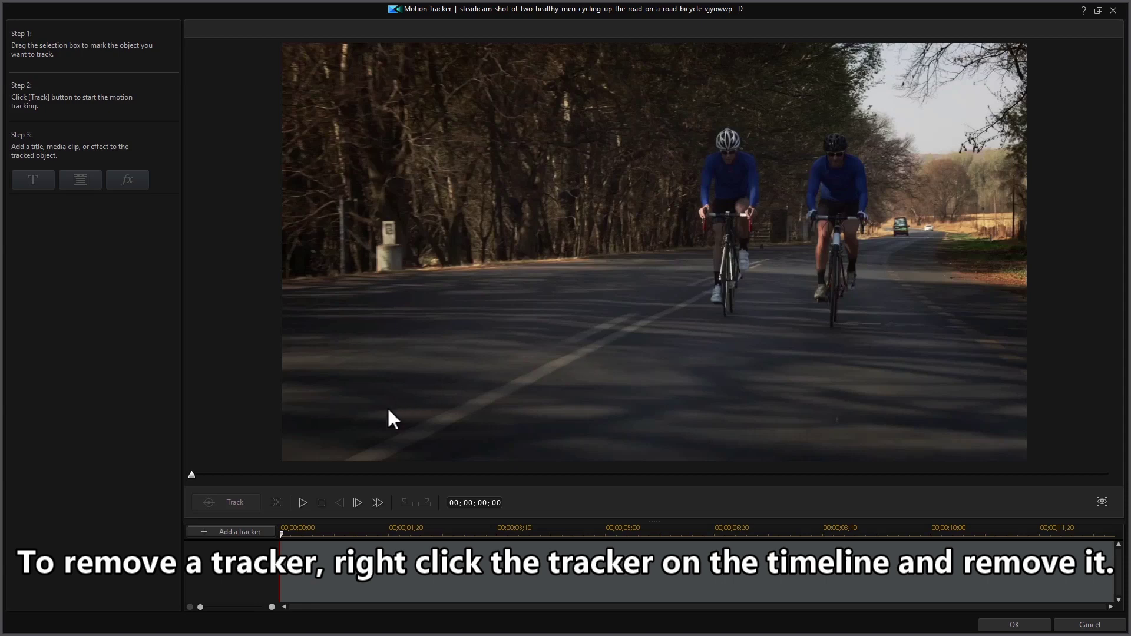
Step: Add a new tracker to the cyclists clip and accept the tracked logo setup to return to editing
click(266, 533)
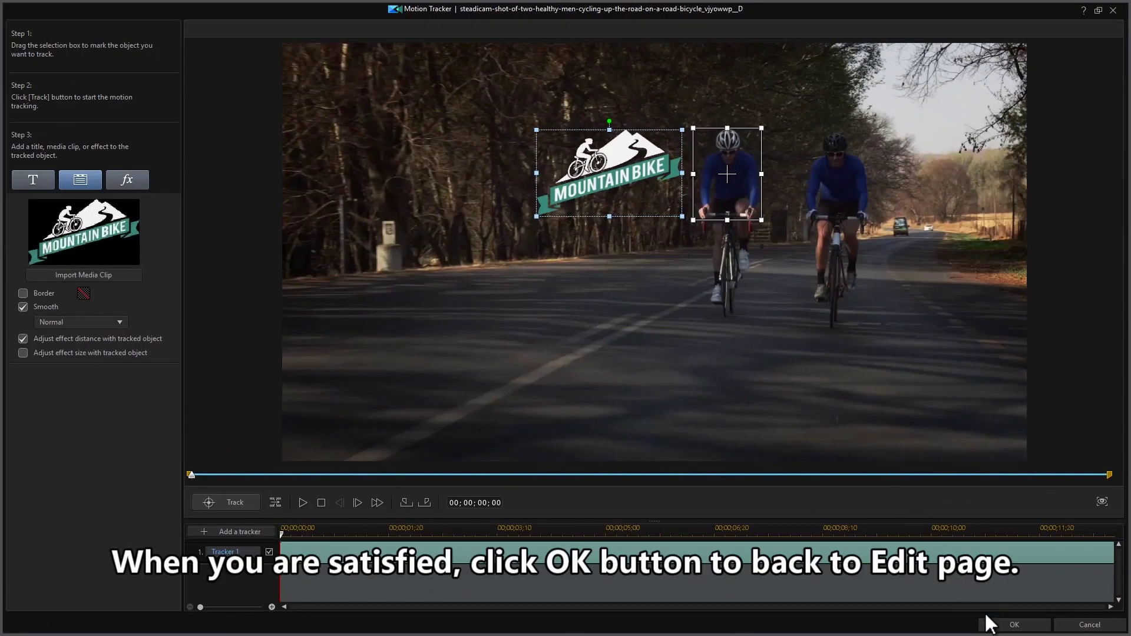
click(994, 625)
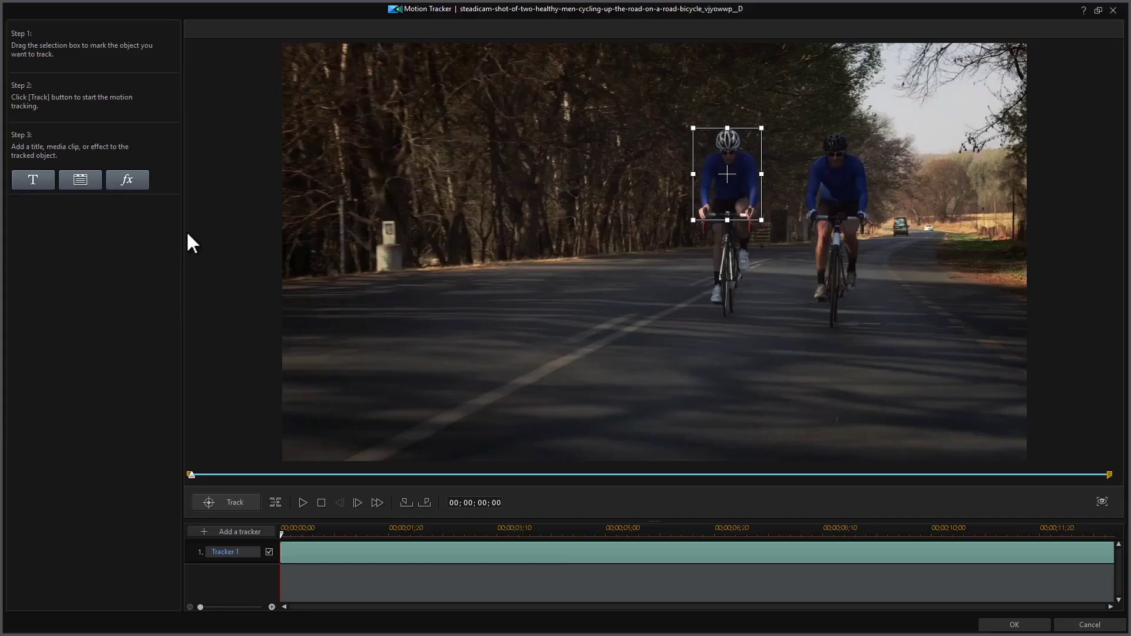
Step: Add the title "Mountain Bike" to the tracked cyclist, shrink it and place it just left of him
click(45, 177)
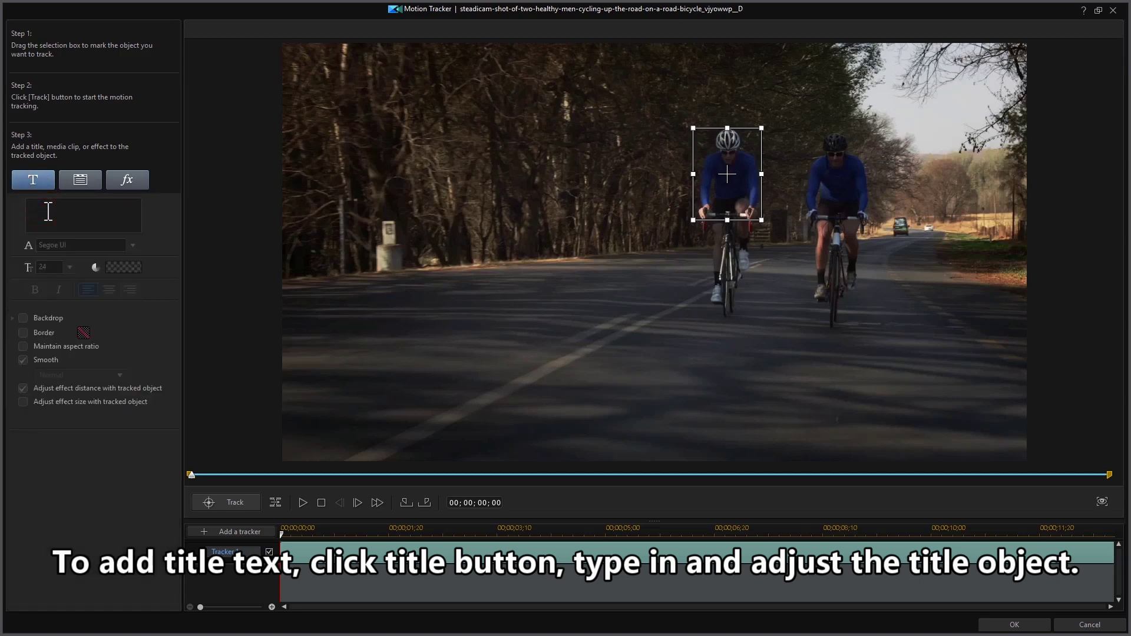
text(Mountain Bike)
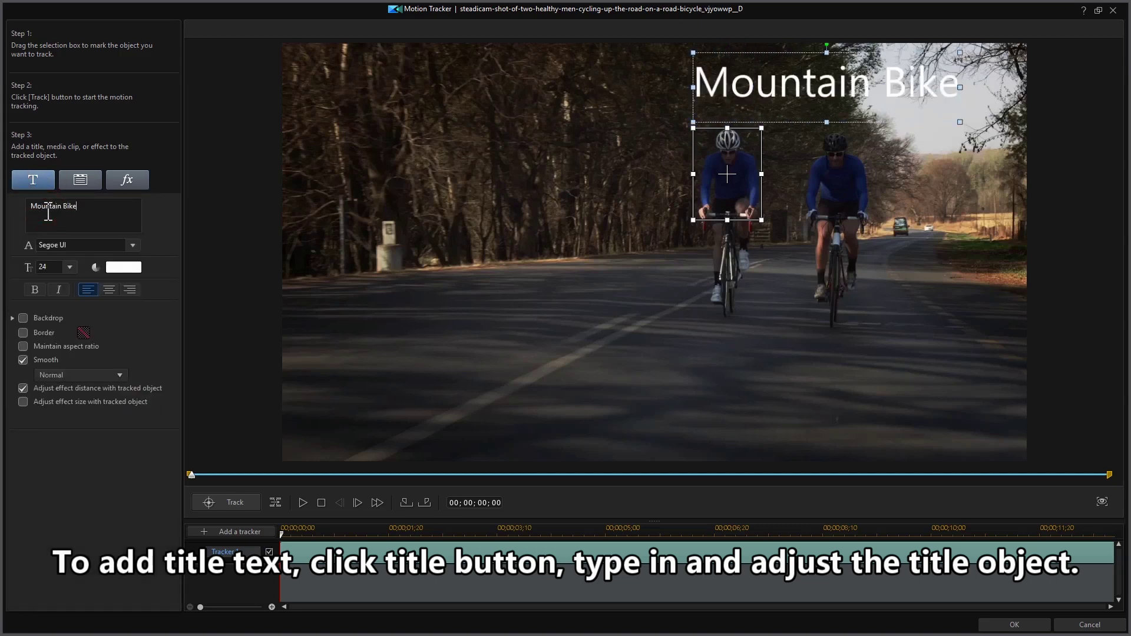
drag(791, 58, 412, 116)
drag(494, 131, 529, 126)
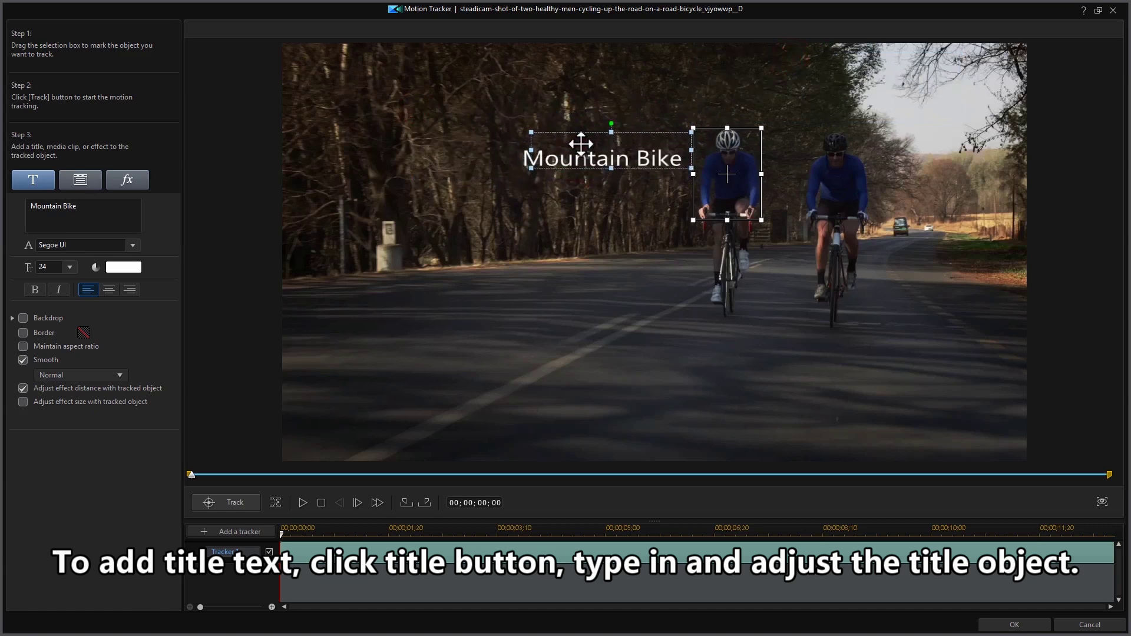
Step: Colour the Mountain Bike title orange (RGB 255, 128, 0) and enable its border
click(133, 267)
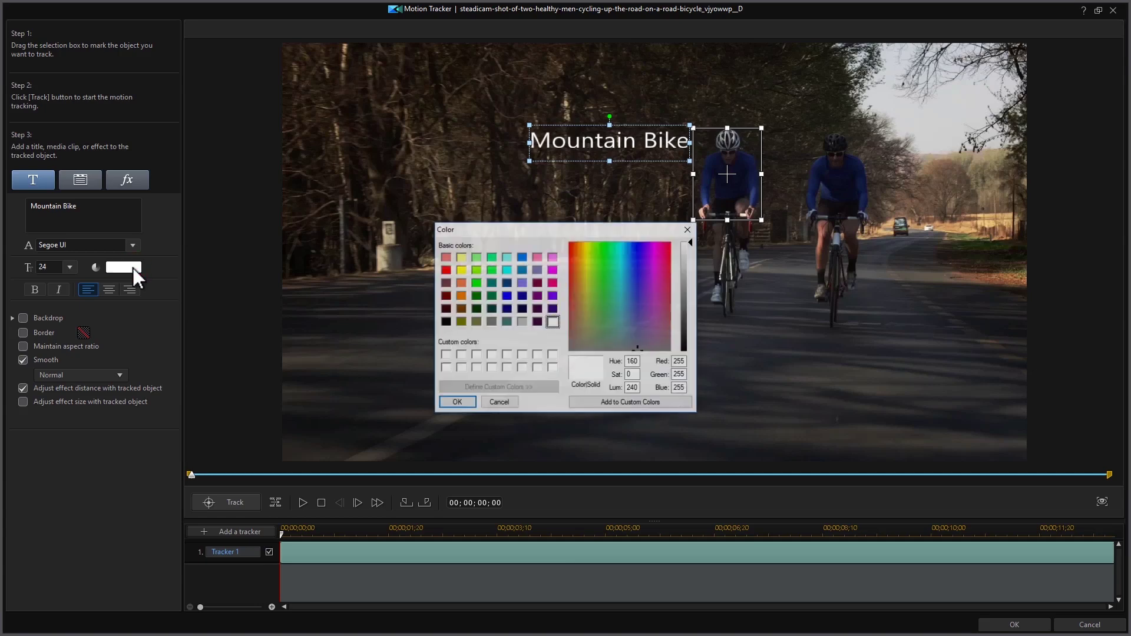
click(464, 284)
click(465, 296)
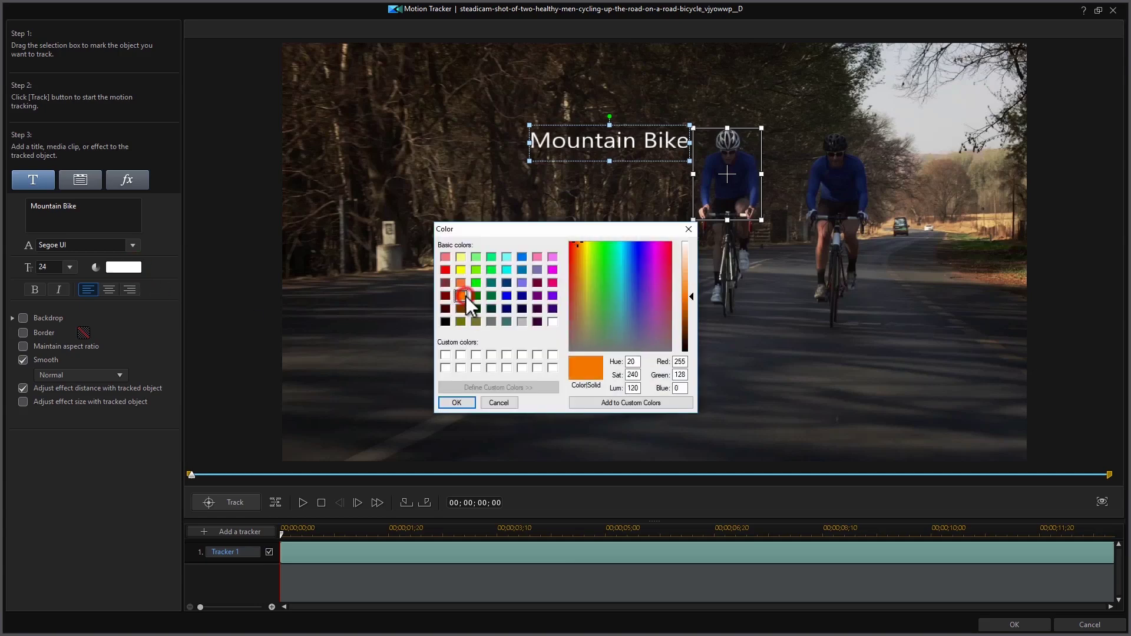
click(468, 401)
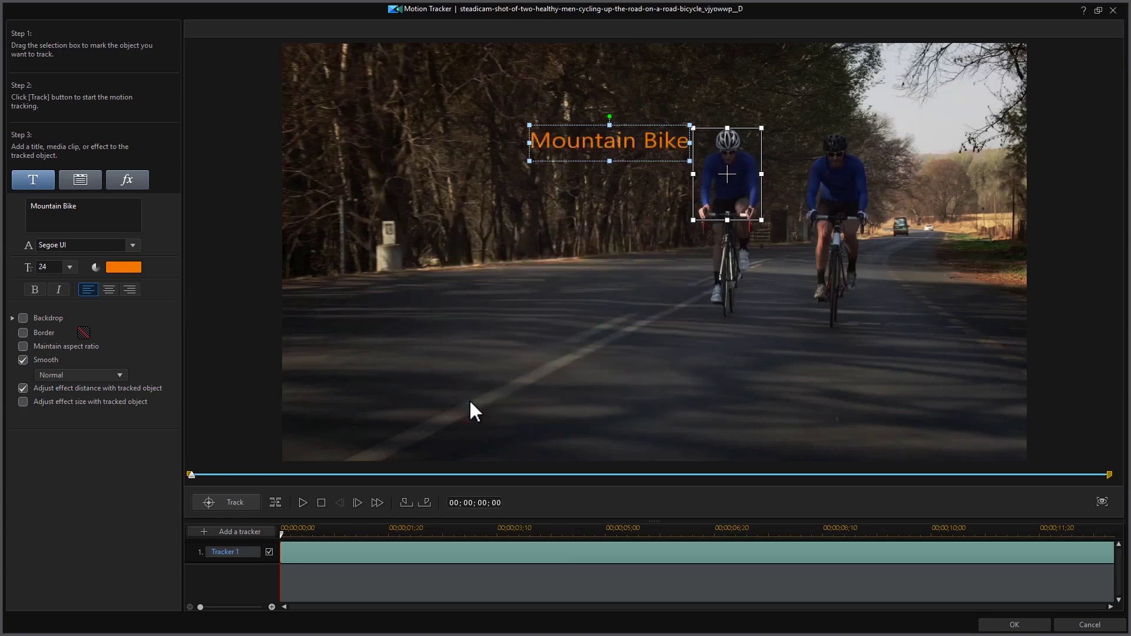
click(25, 333)
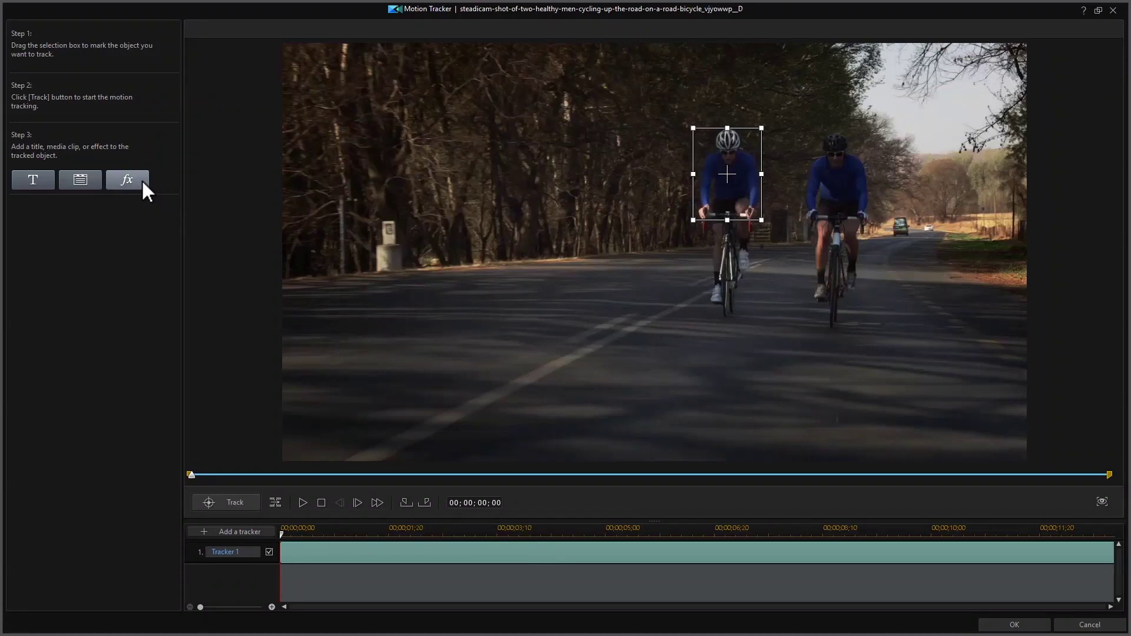
Step: Add a Spotlight effect to the tracked cyclist, set its light colour to blue (RGB 0, 128, 255) and adjust its area over him
click(141, 179)
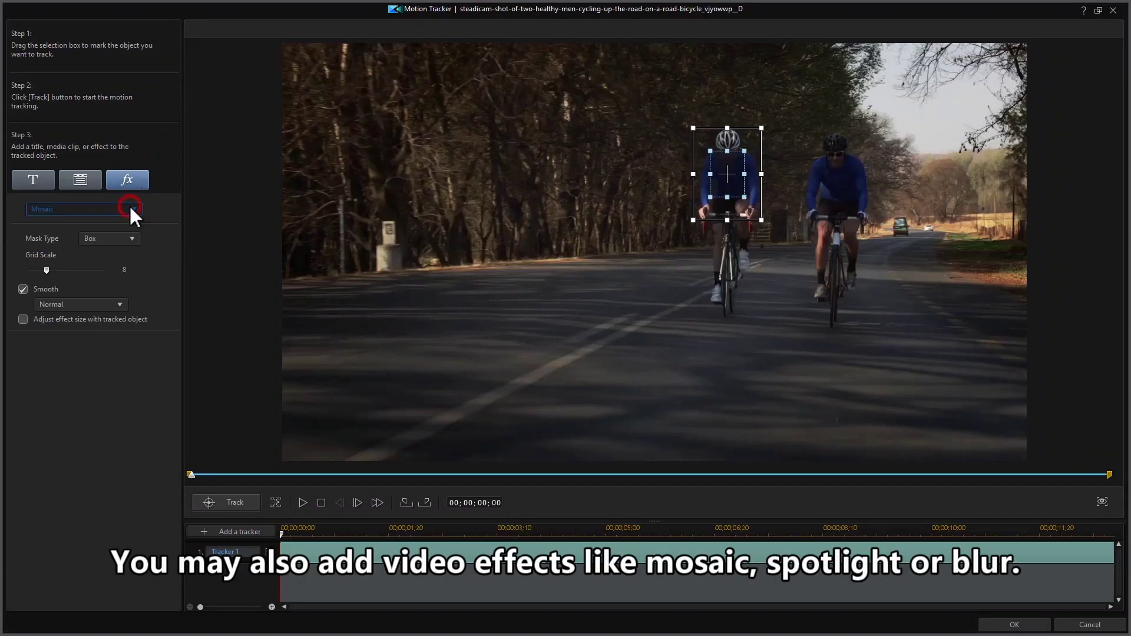
click(130, 207)
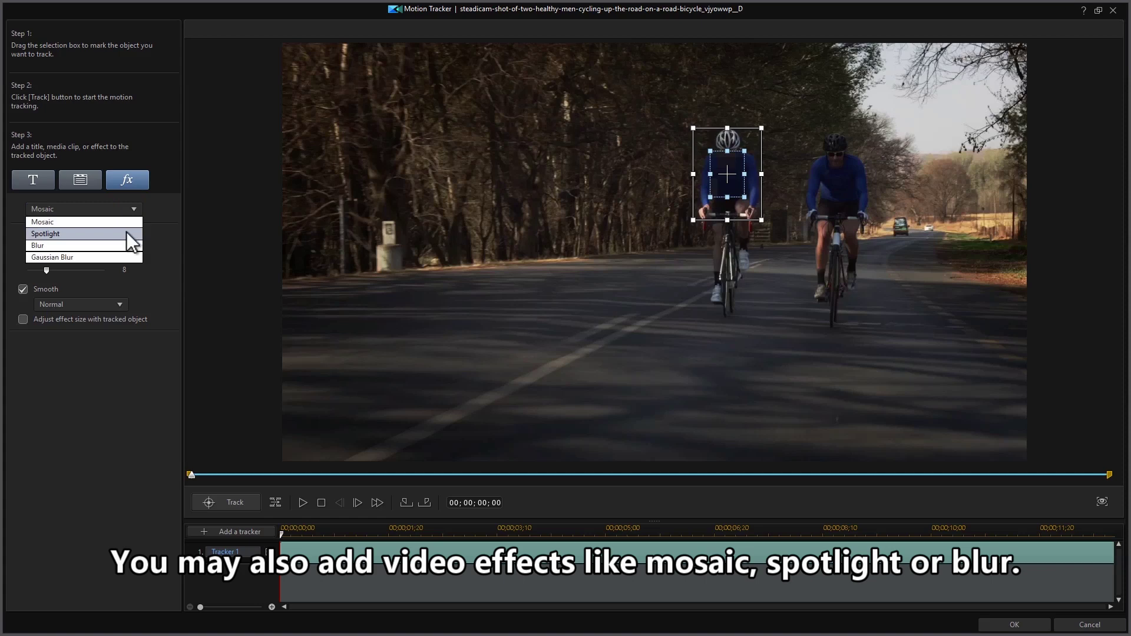
click(126, 232)
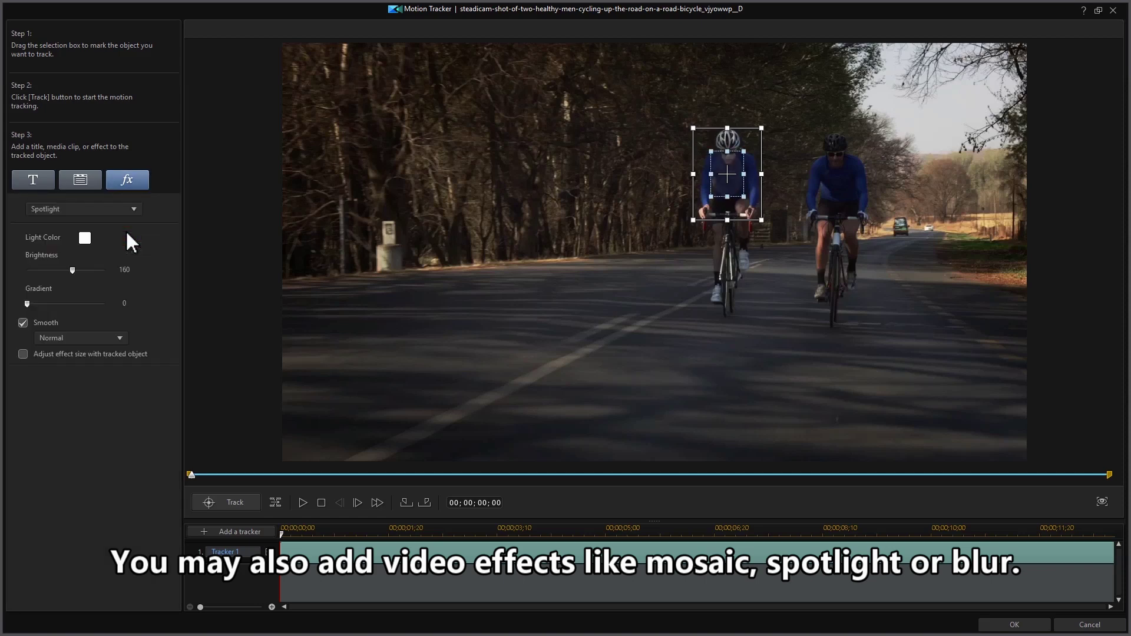
click(84, 237)
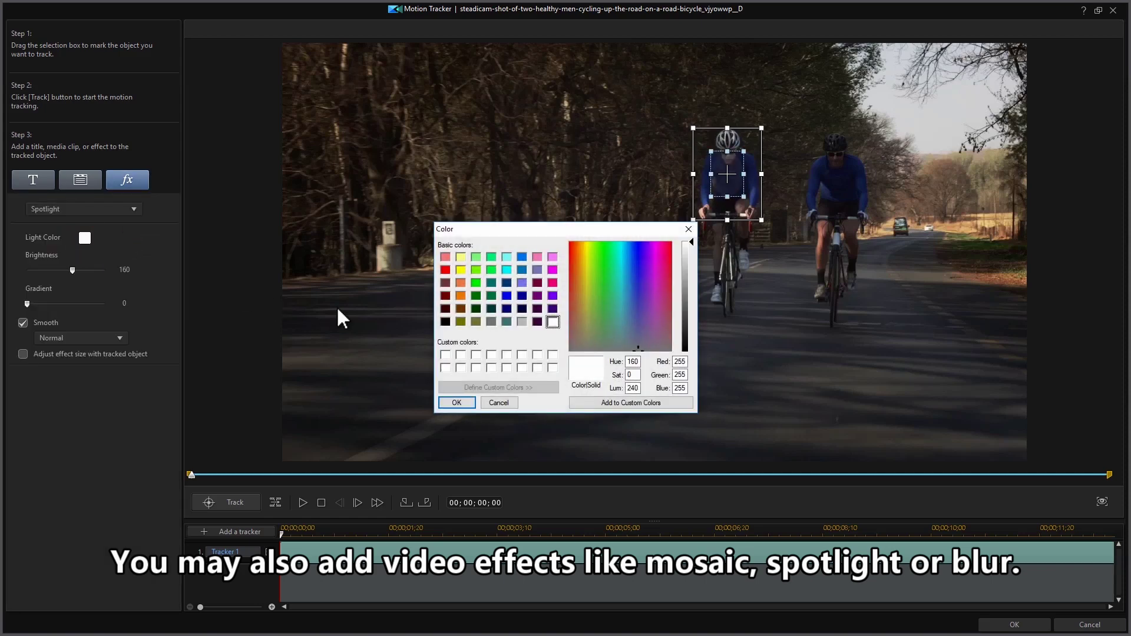
click(523, 257)
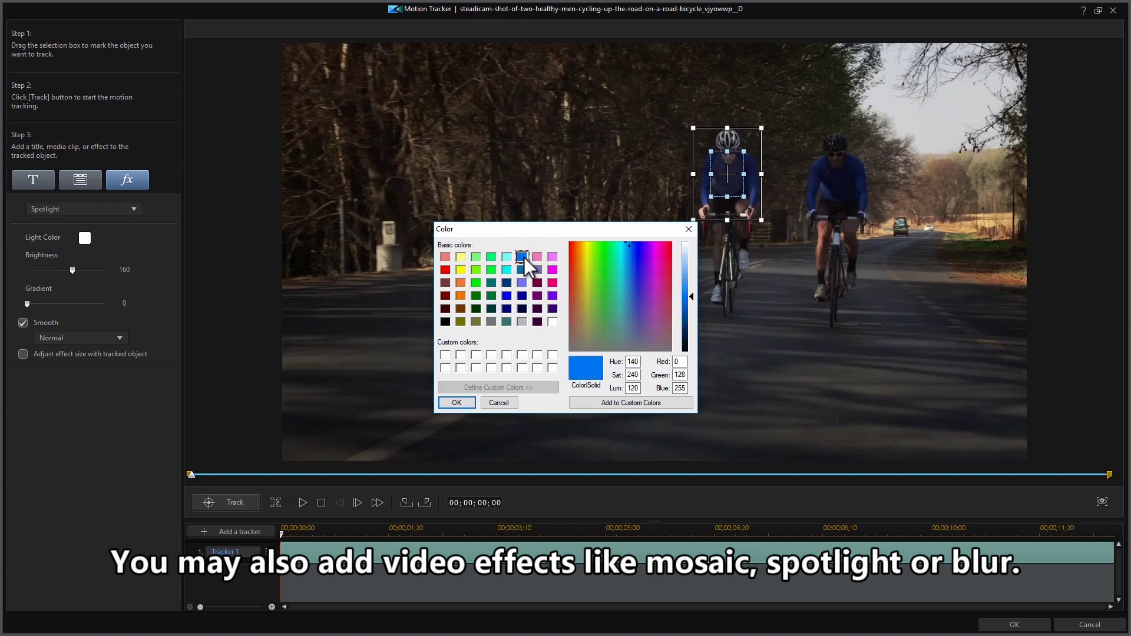
click(458, 404)
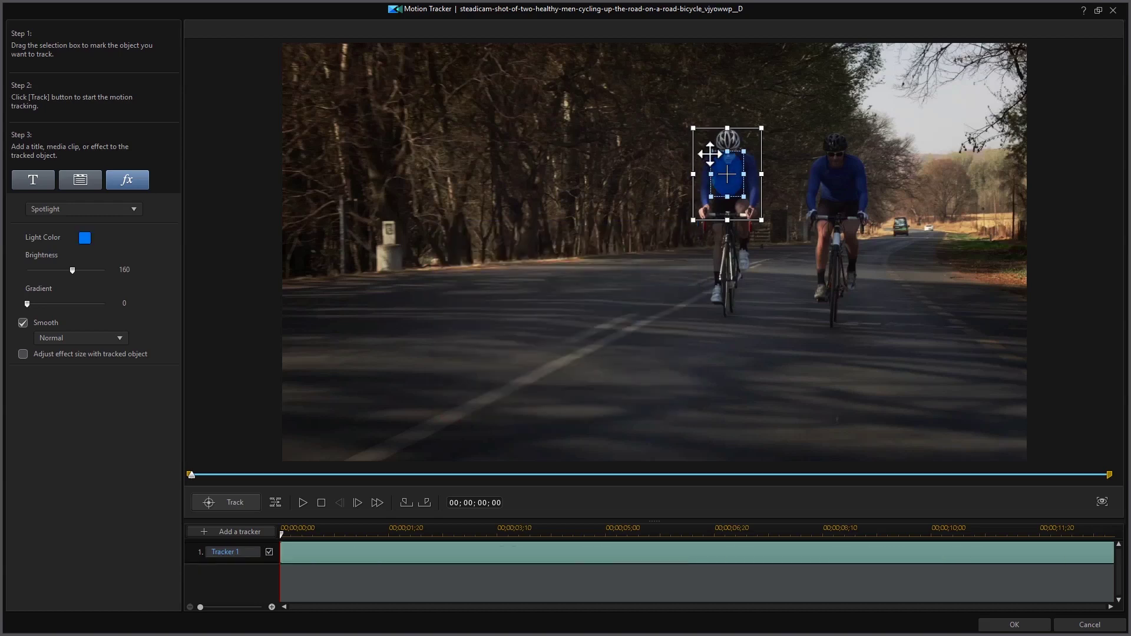
drag(687, 139, 761, 189)
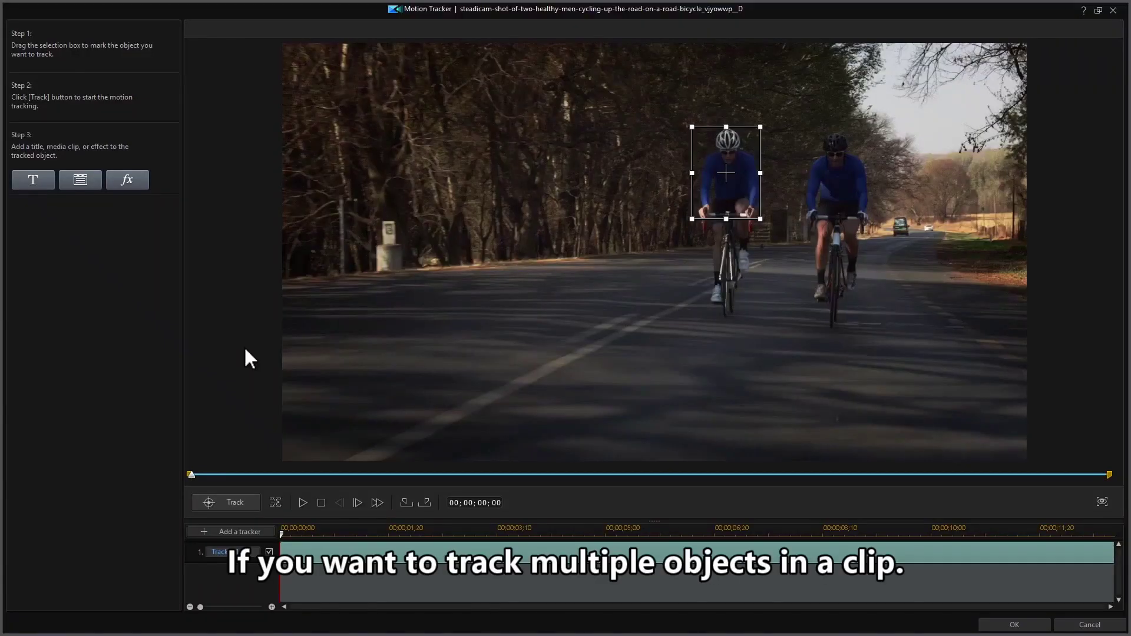
Step: Add a second tracker and fit its selection box around the upper body of the untracked cyclist nearest the parked cars
click(269, 530)
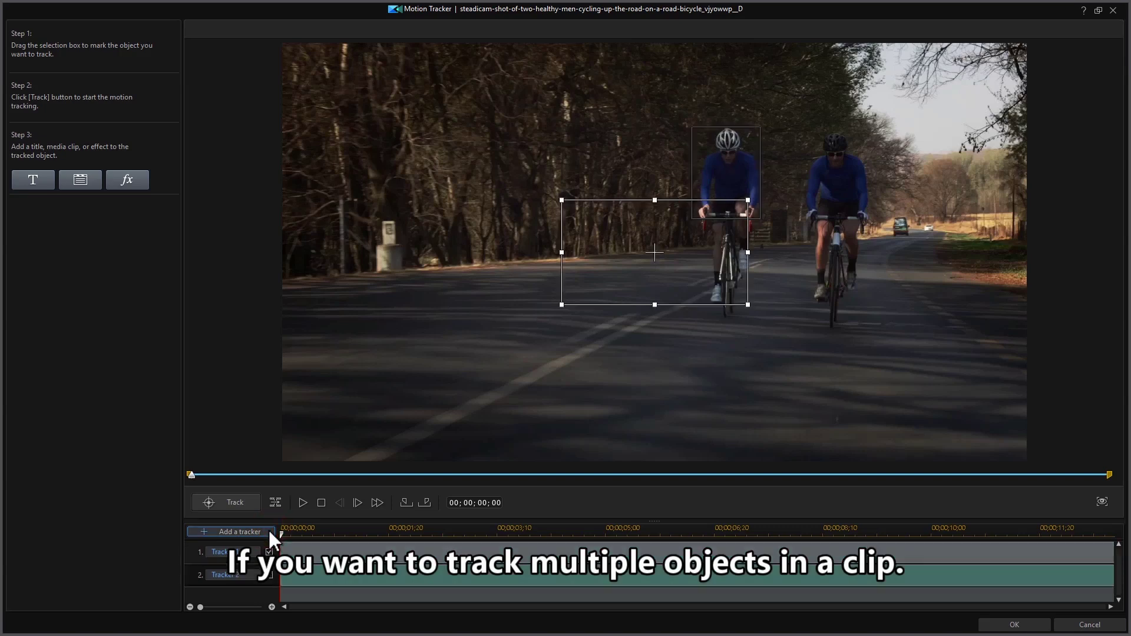
drag(815, 177, 822, 171)
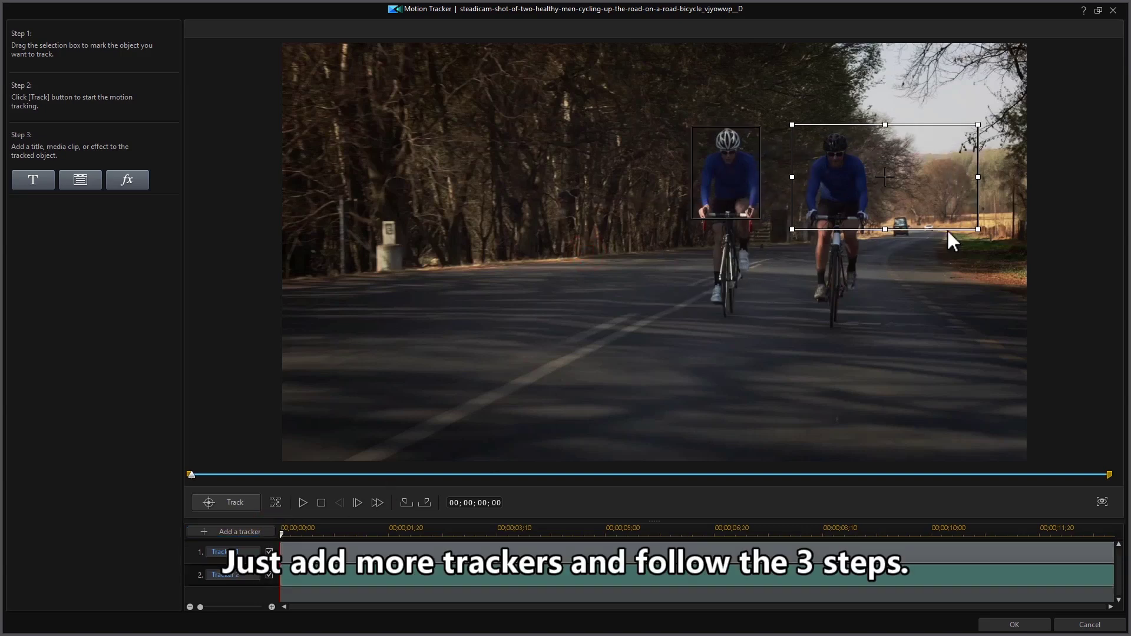
drag(976, 226, 878, 236)
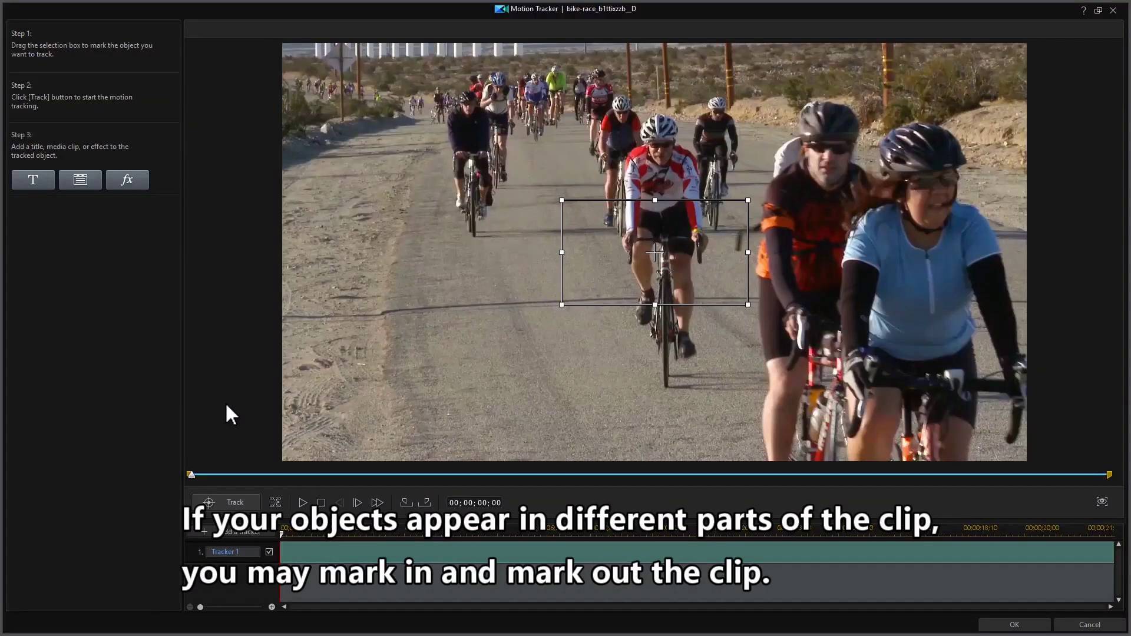
Step: Limit the bike-race clip's first tracker to the range from 00;00;02;22 to 00;00;05;26 with mark in and mark out
drag(195, 476, 306, 478)
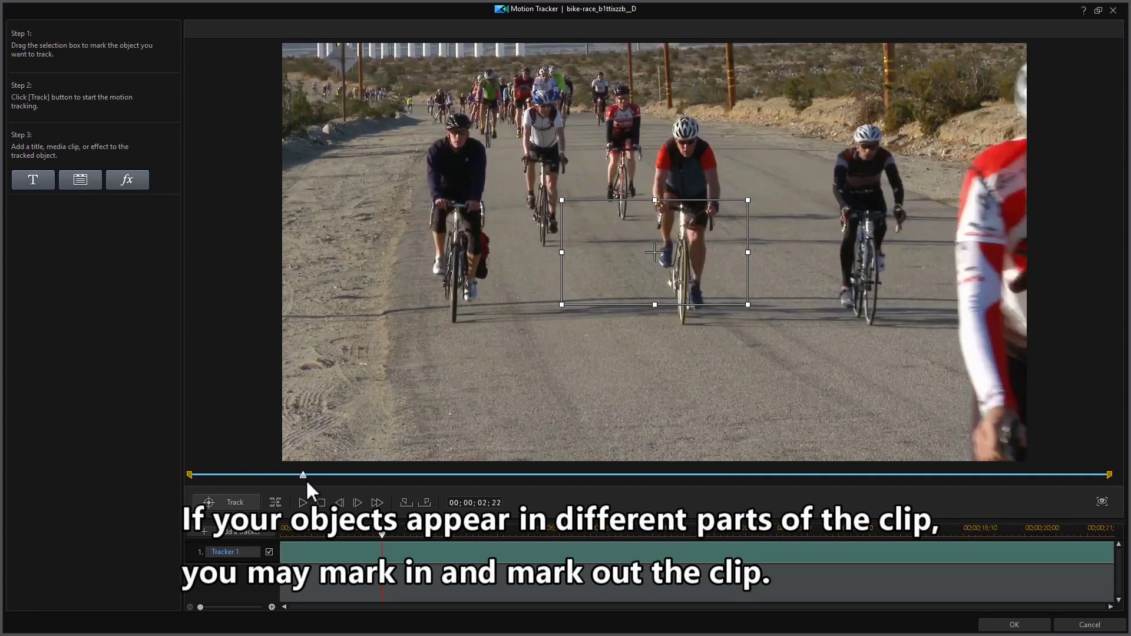
click(404, 503)
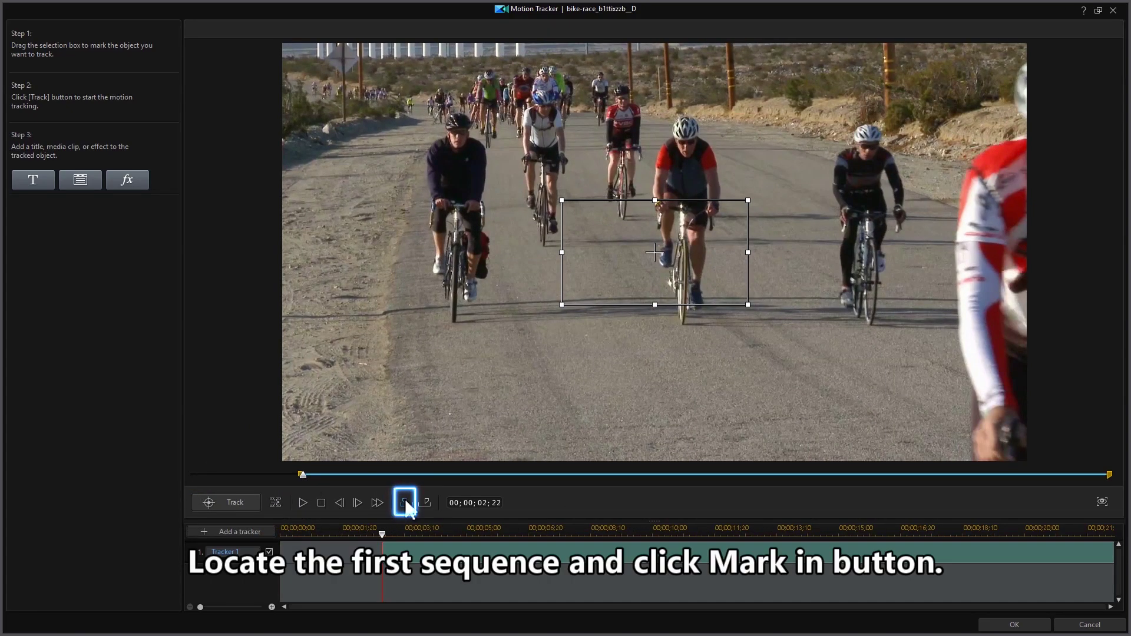
drag(308, 478, 437, 480)
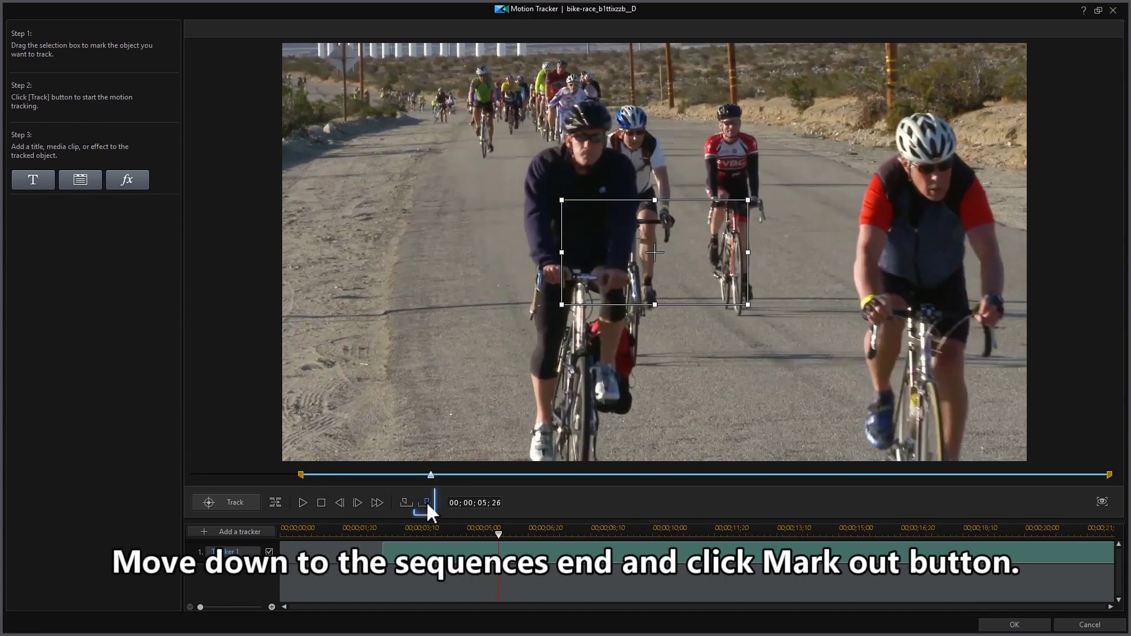
click(426, 501)
Step: At the mark-in point, fit the selection box around the cyclist in the red-sleeved black jersey and run the tracking
drag(498, 536, 383, 537)
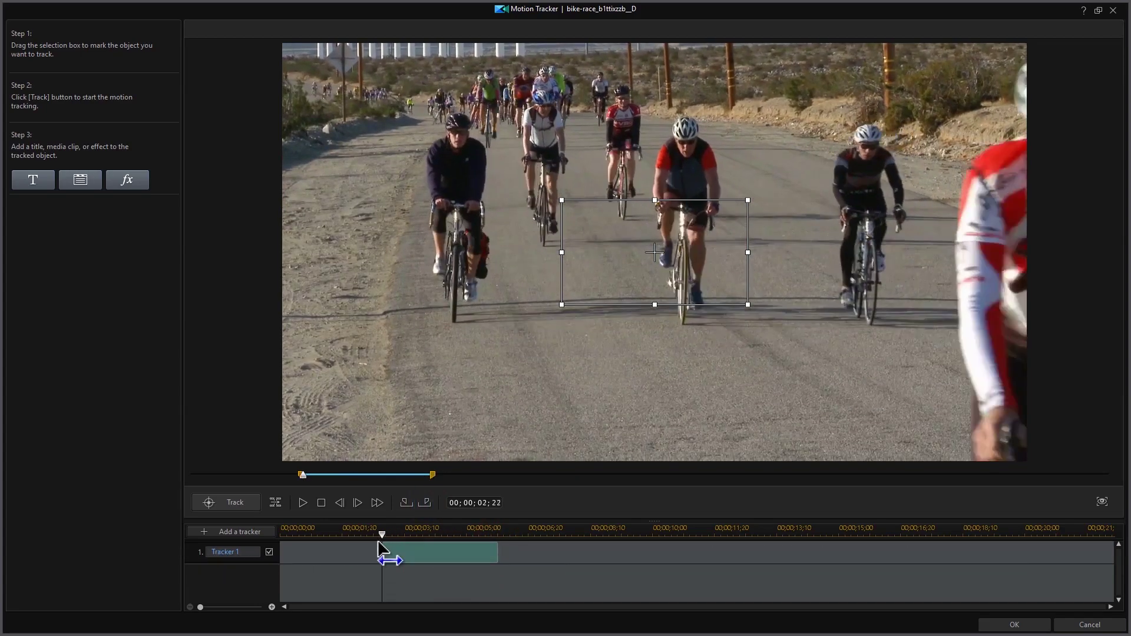
drag(585, 290, 671, 208)
drag(832, 217, 725, 219)
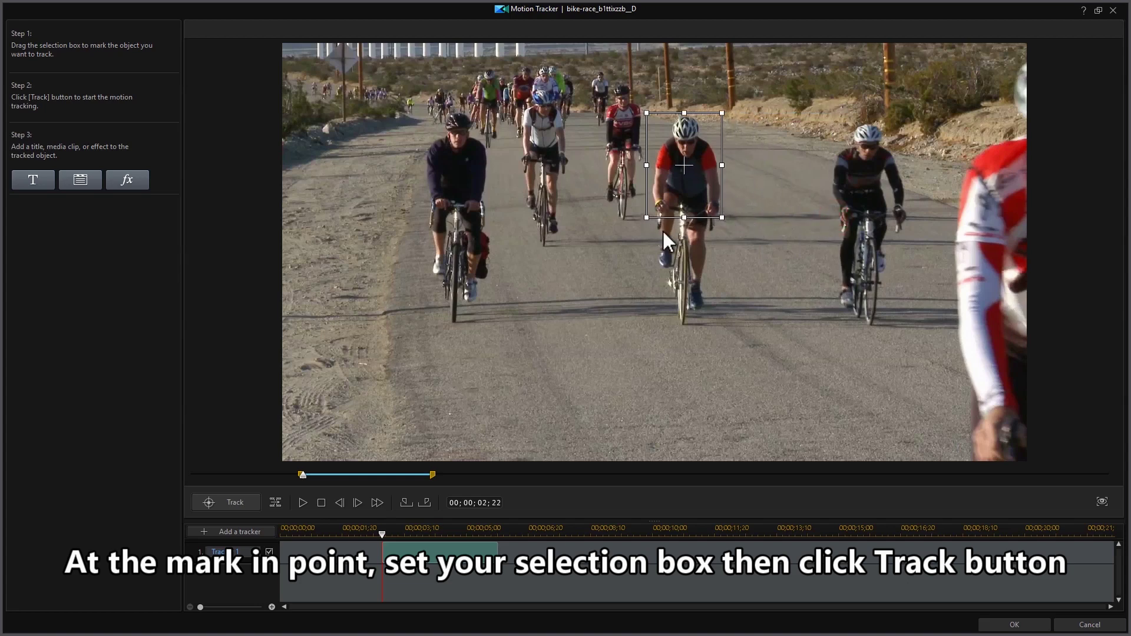
click(253, 498)
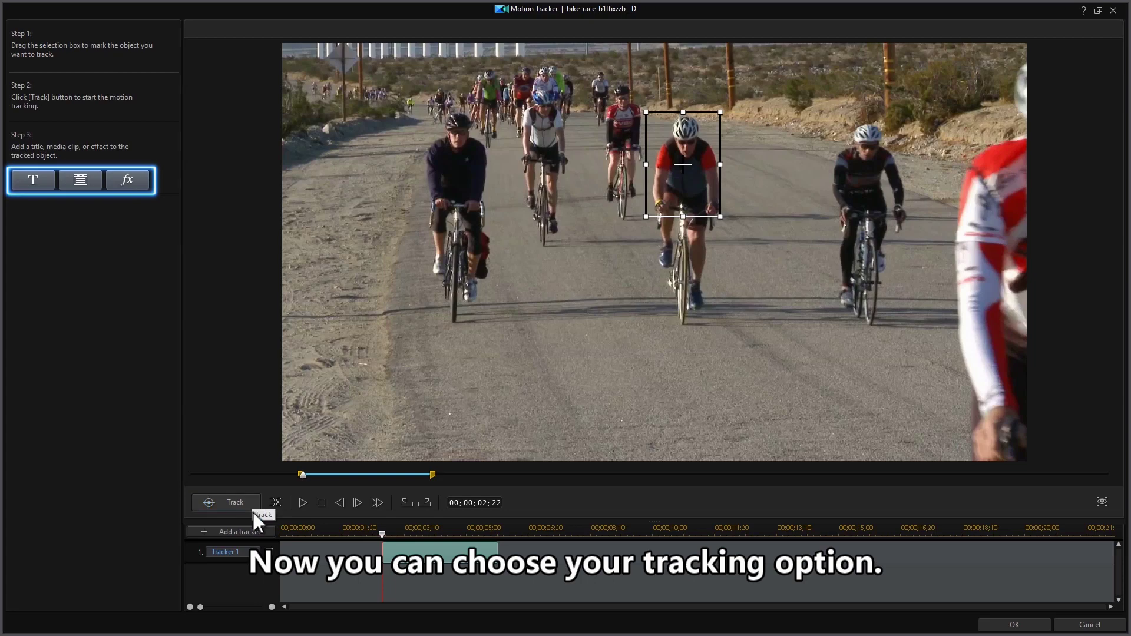
Step: Add a second tracker to the bike-race clip and limit its range from 00;00;07;21 to about 00;00;13;15
click(263, 532)
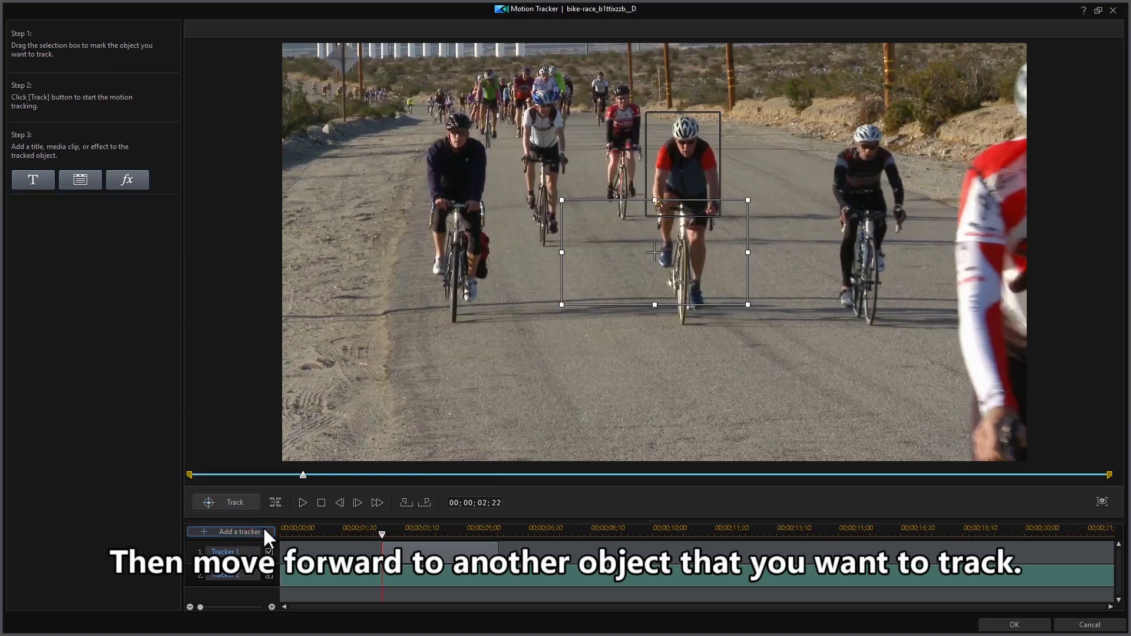
drag(189, 474, 505, 476)
drag(1108, 475, 745, 476)
Step: At the second tracker's start, fit its selection box around the distant cyclist in the blue and white outfit and run the tracking
drag(783, 536, 567, 535)
drag(734, 274, 643, 156)
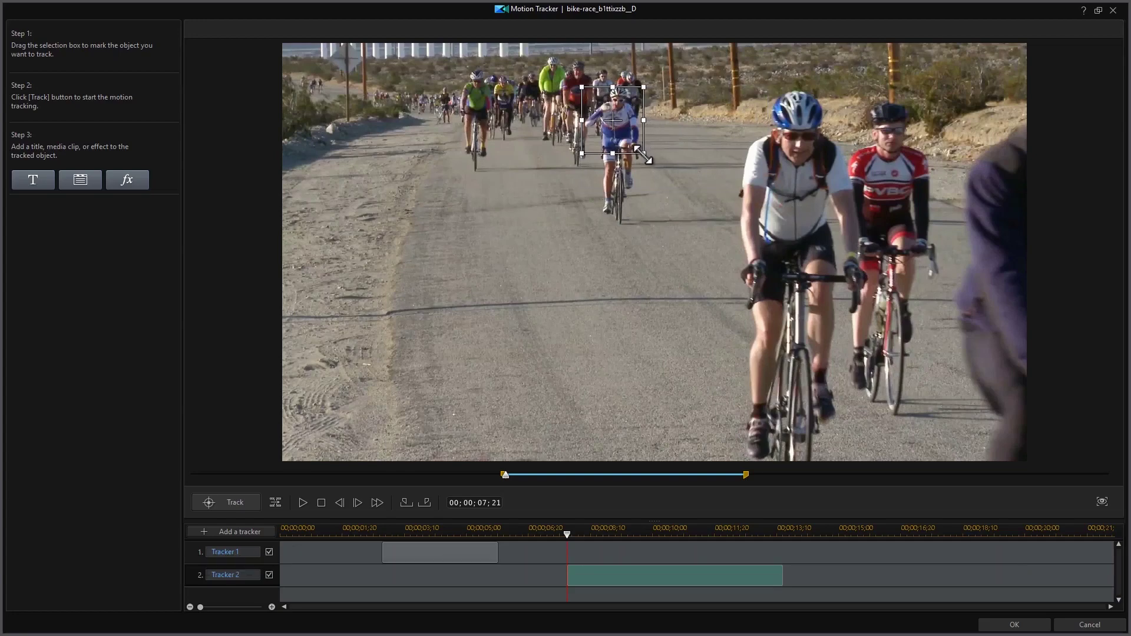
click(256, 500)
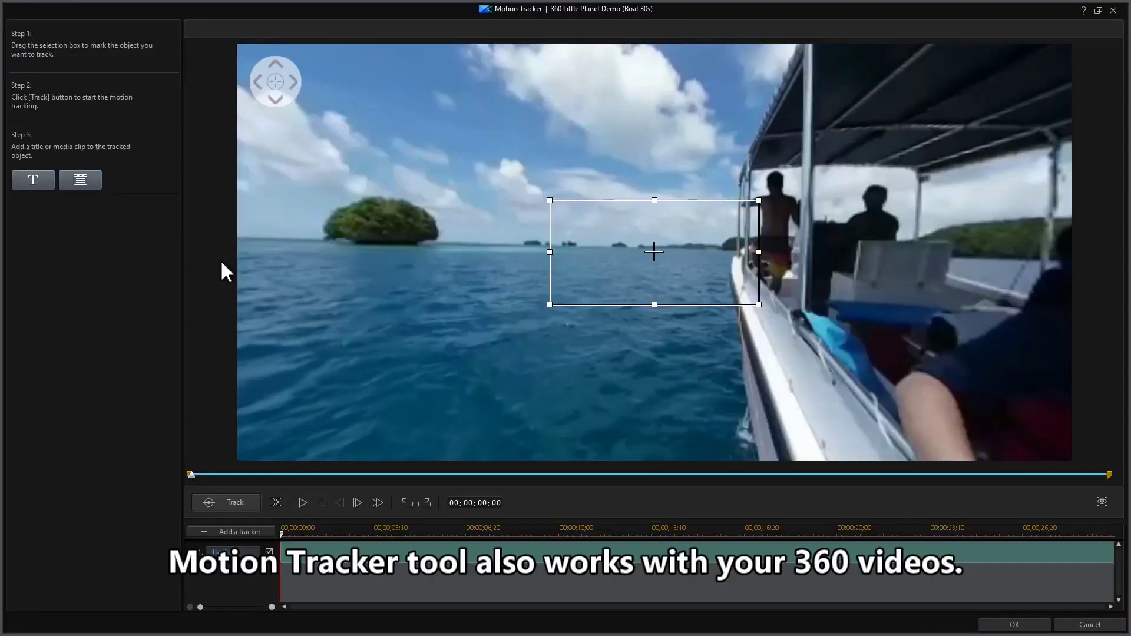
Step: In the 360 boat video, fit the selection box tightly around the small green island and run the tracking
drag(309, 260, 496, 283)
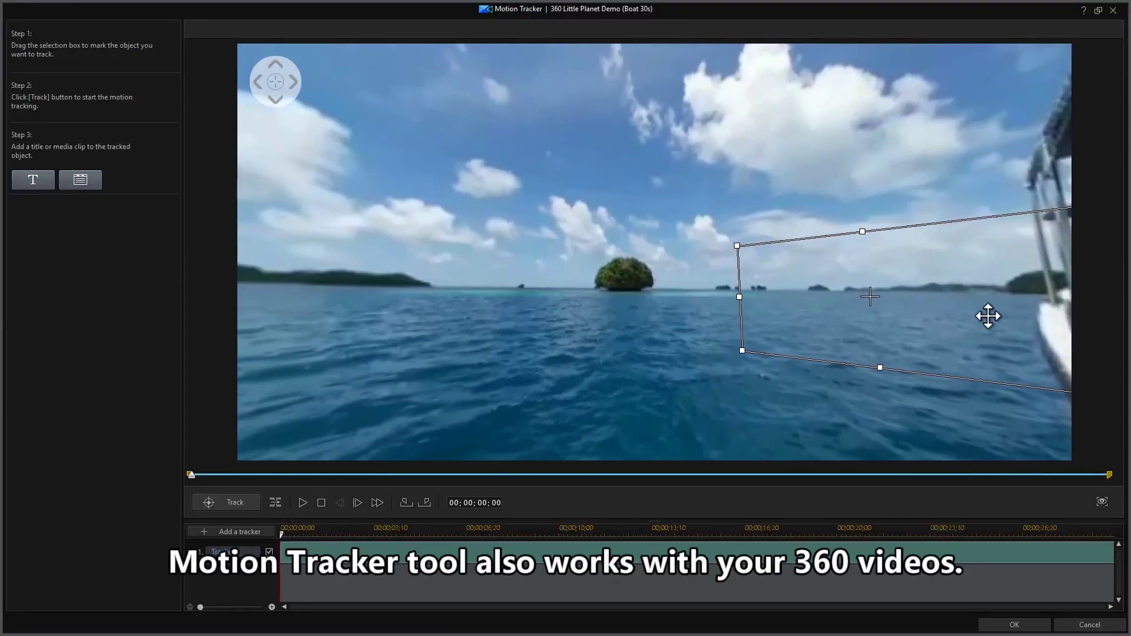
drag(988, 316, 743, 293)
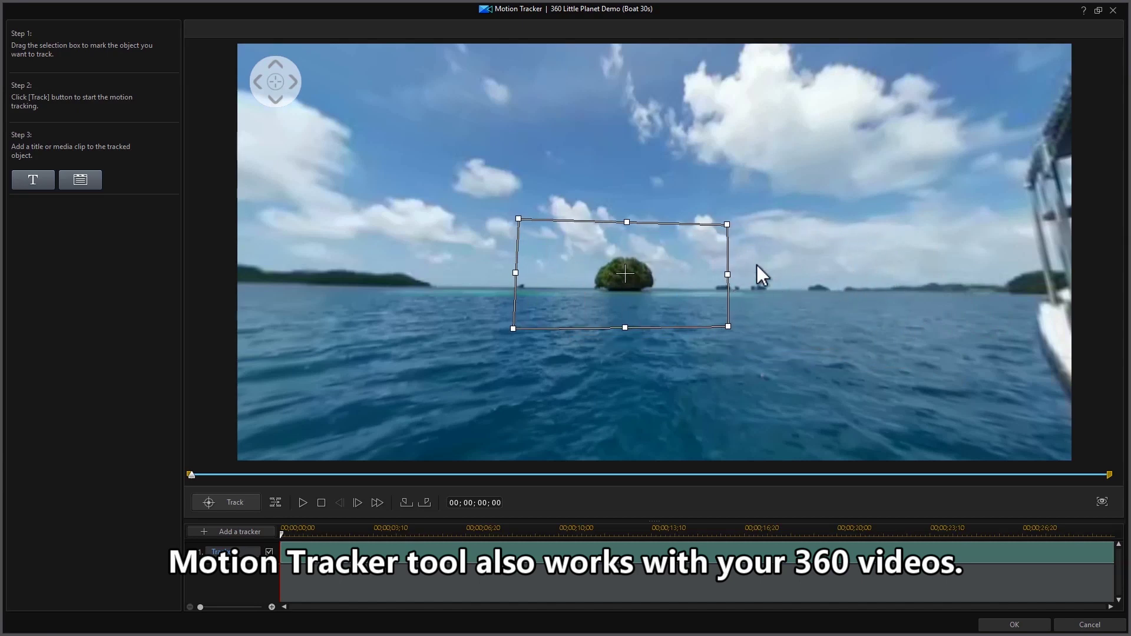
drag(728, 225, 661, 249)
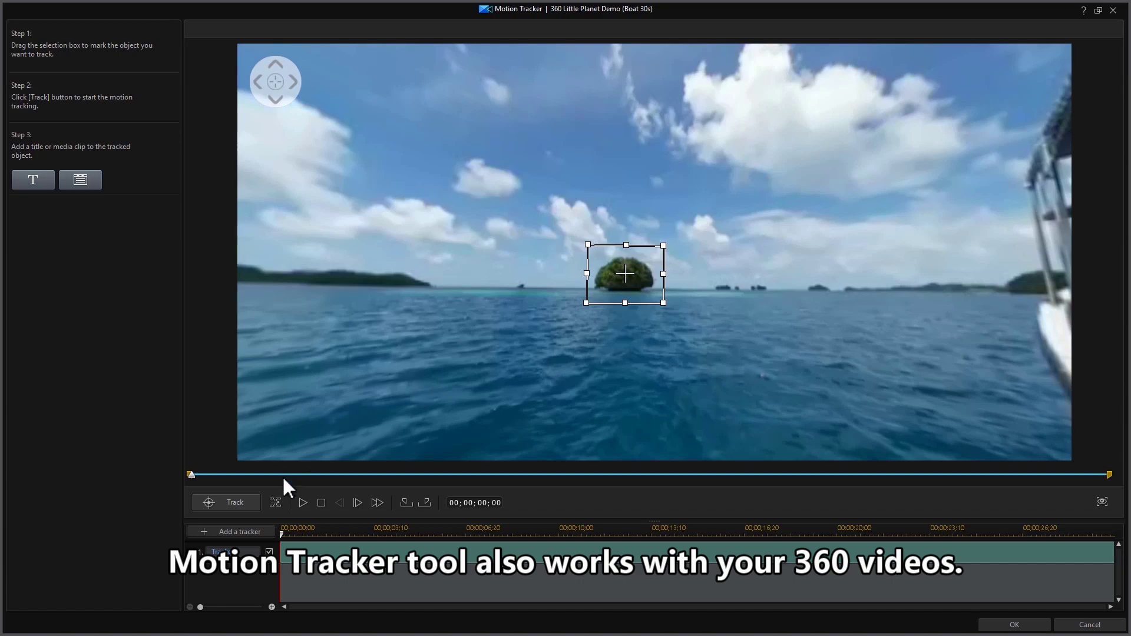
click(255, 502)
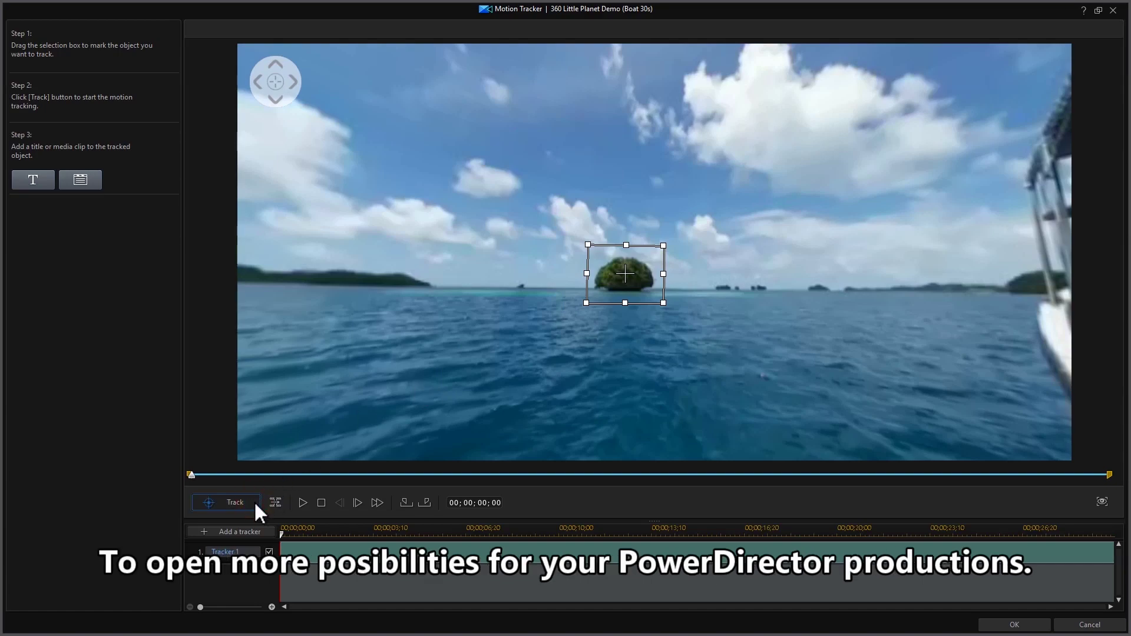